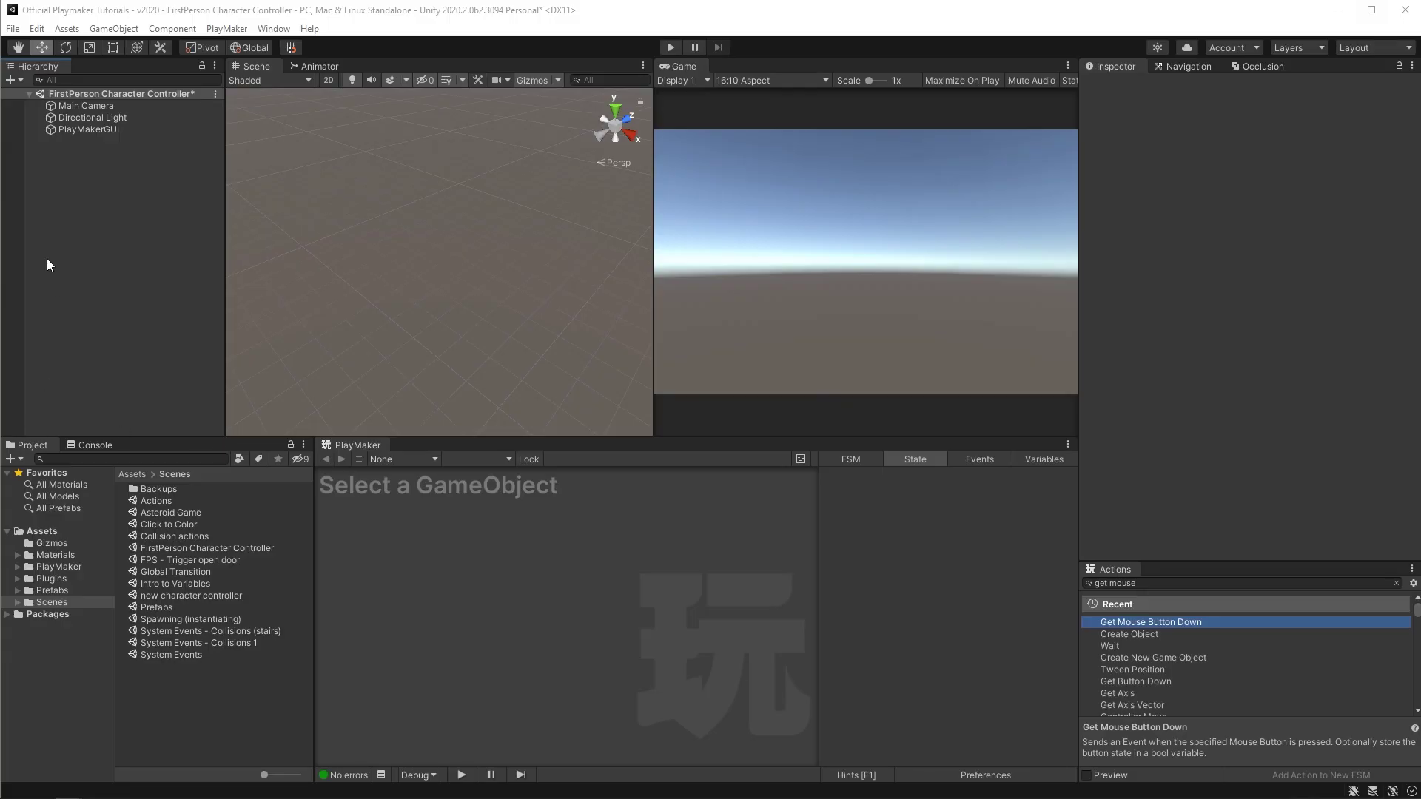
Step: Create a 3D plane in the Hierarchy and name it ground
right_click(74, 187)
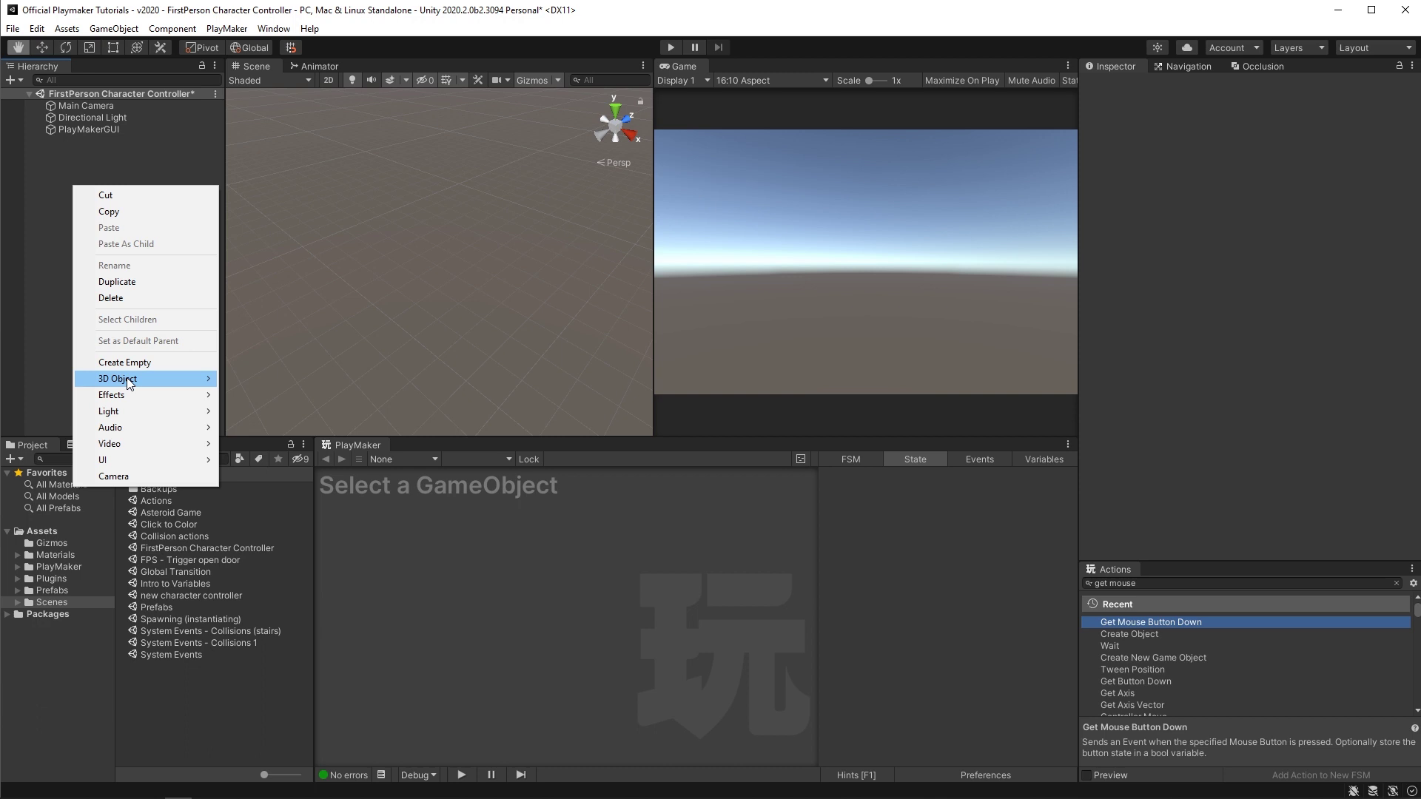
mouse_move(128, 380)
left_click(274, 446)
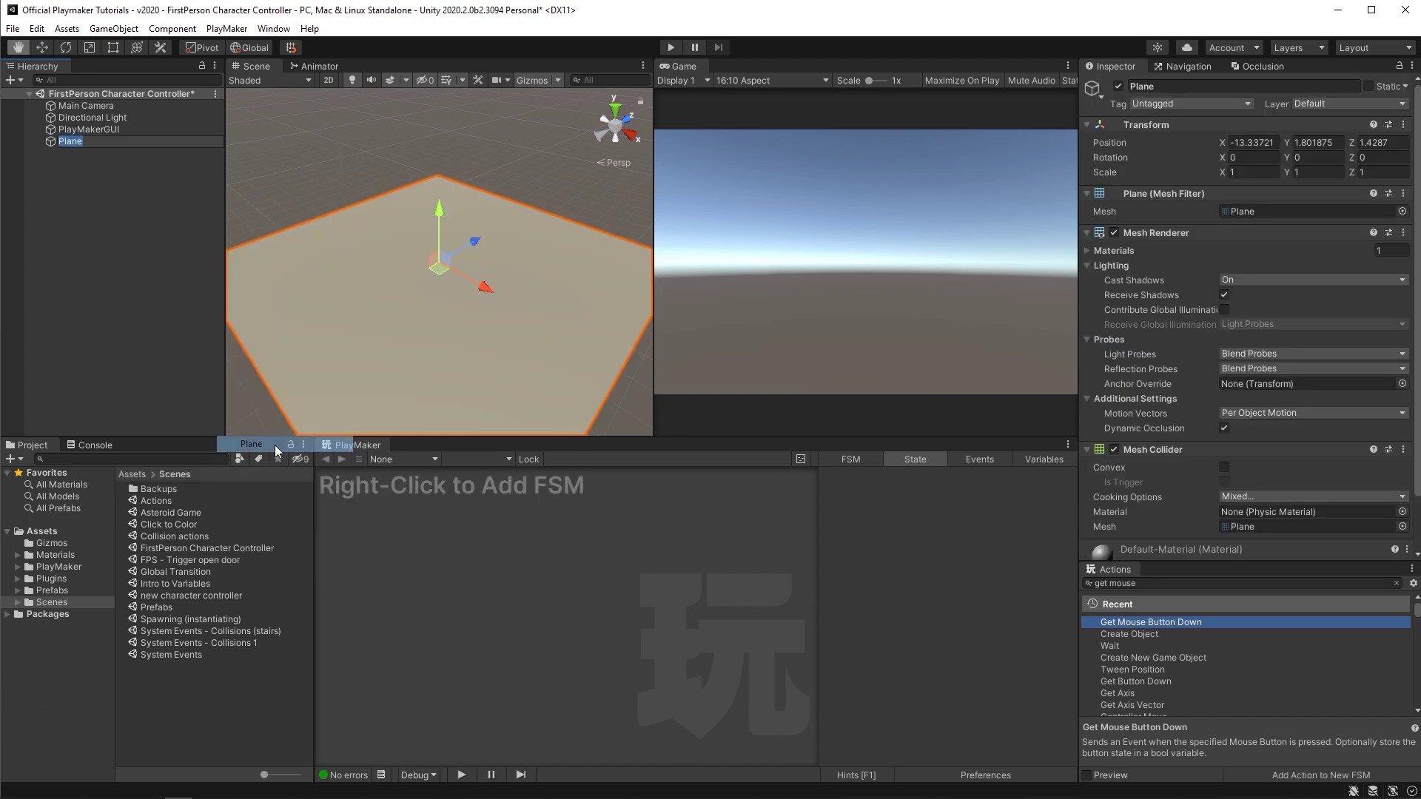
type("ground")
key("Return")
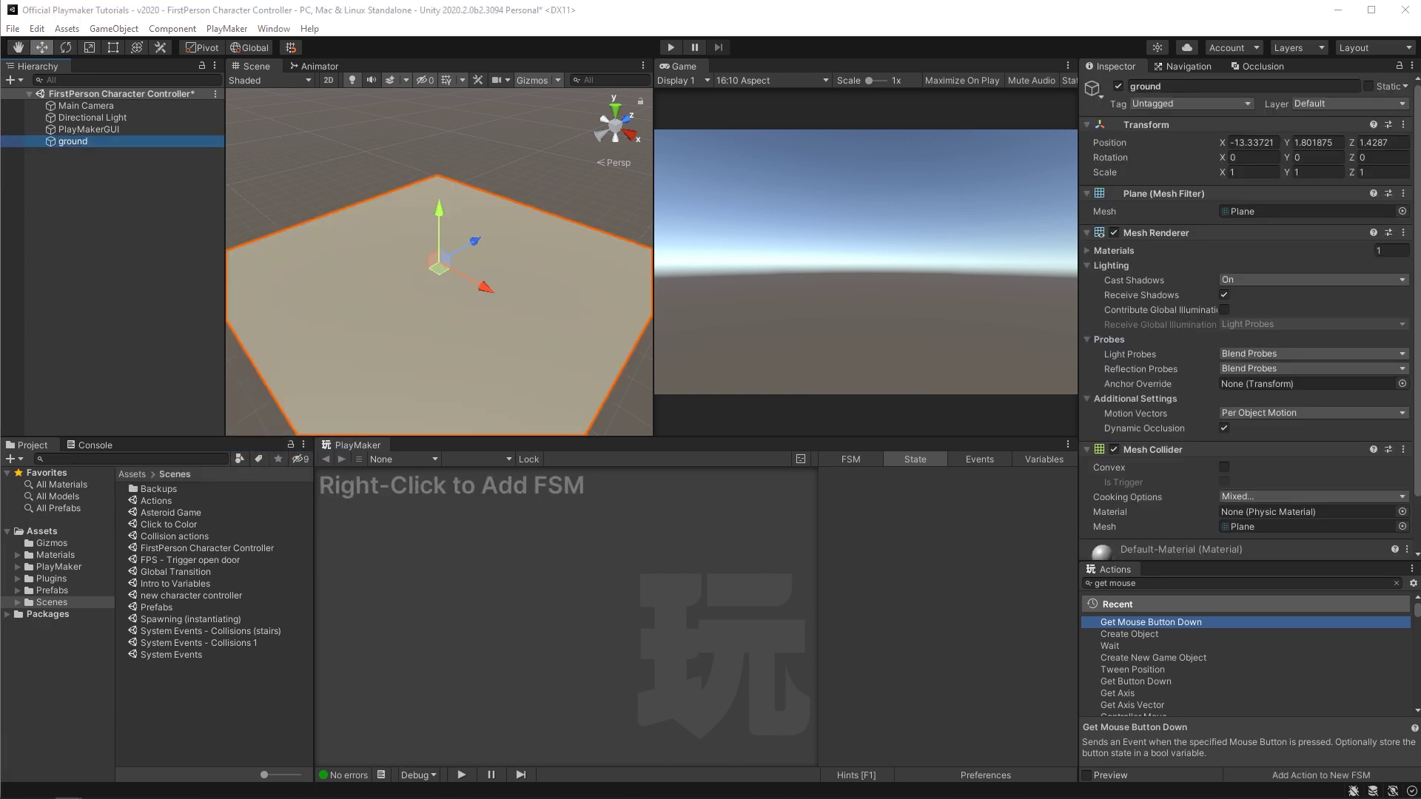
Step: Create a 3D capsule and name it Player
right_click(86, 214)
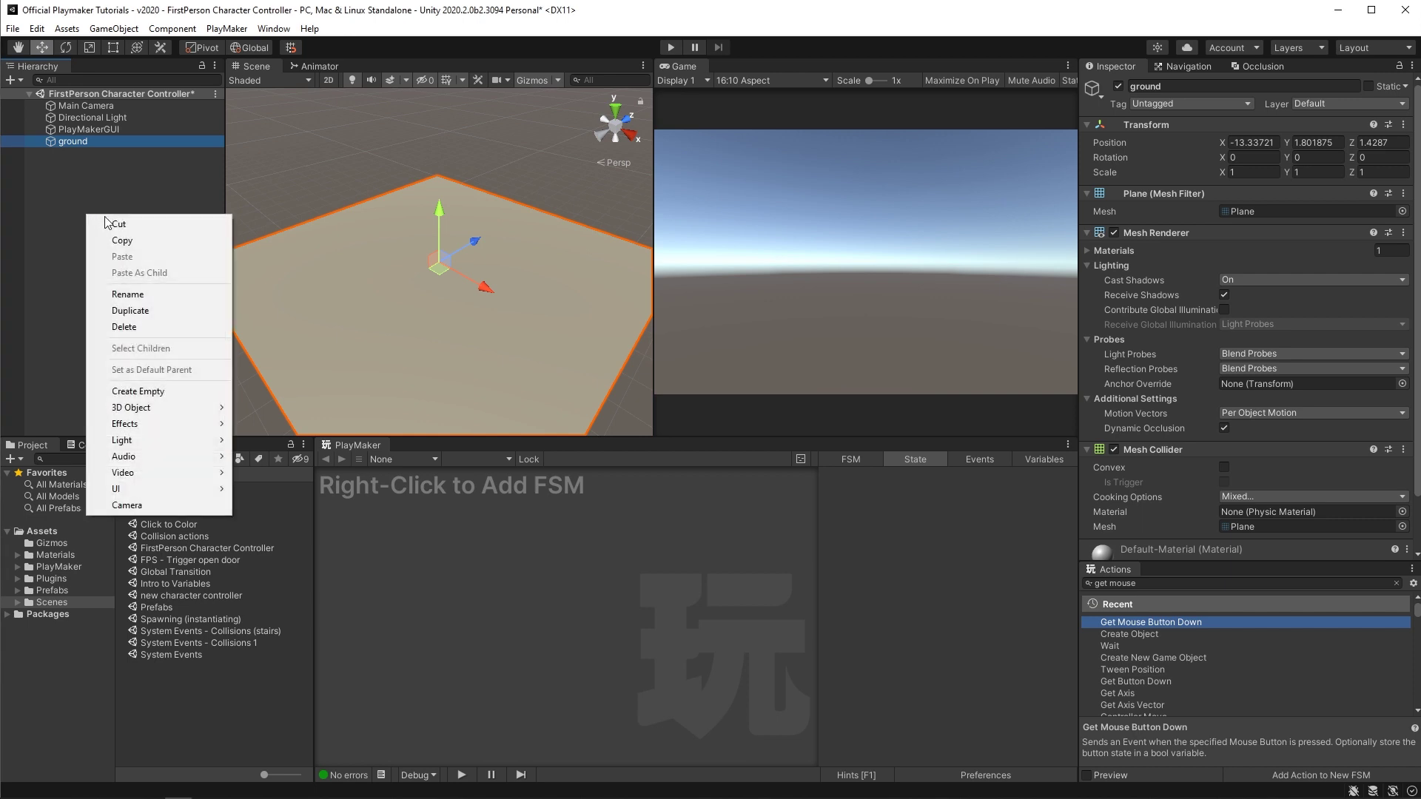
mouse_move(145, 406)
left_click(270, 440)
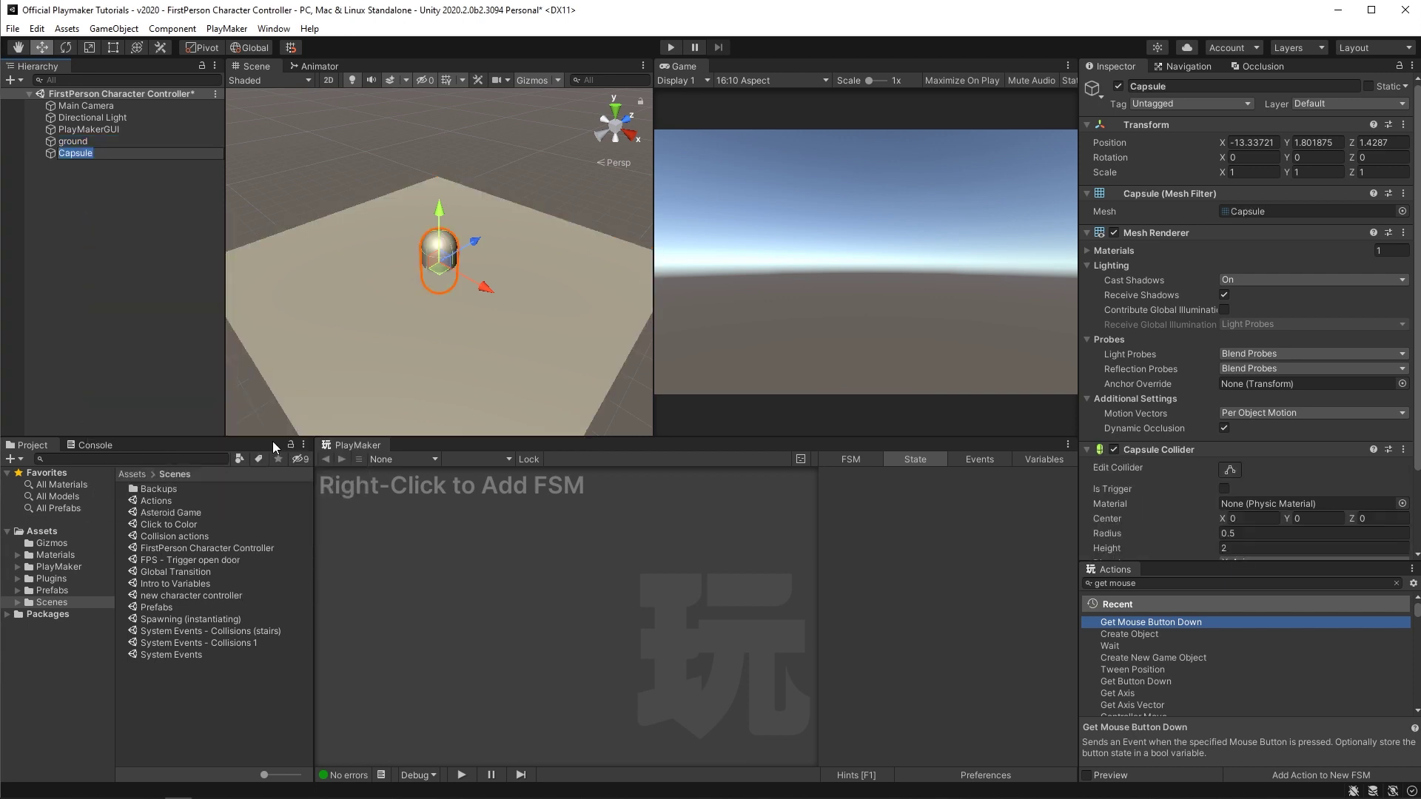
type("Player")
Step: Set the Player capsule's Y scale to 2 and raise it to Y 3.99
left_click(82, 153)
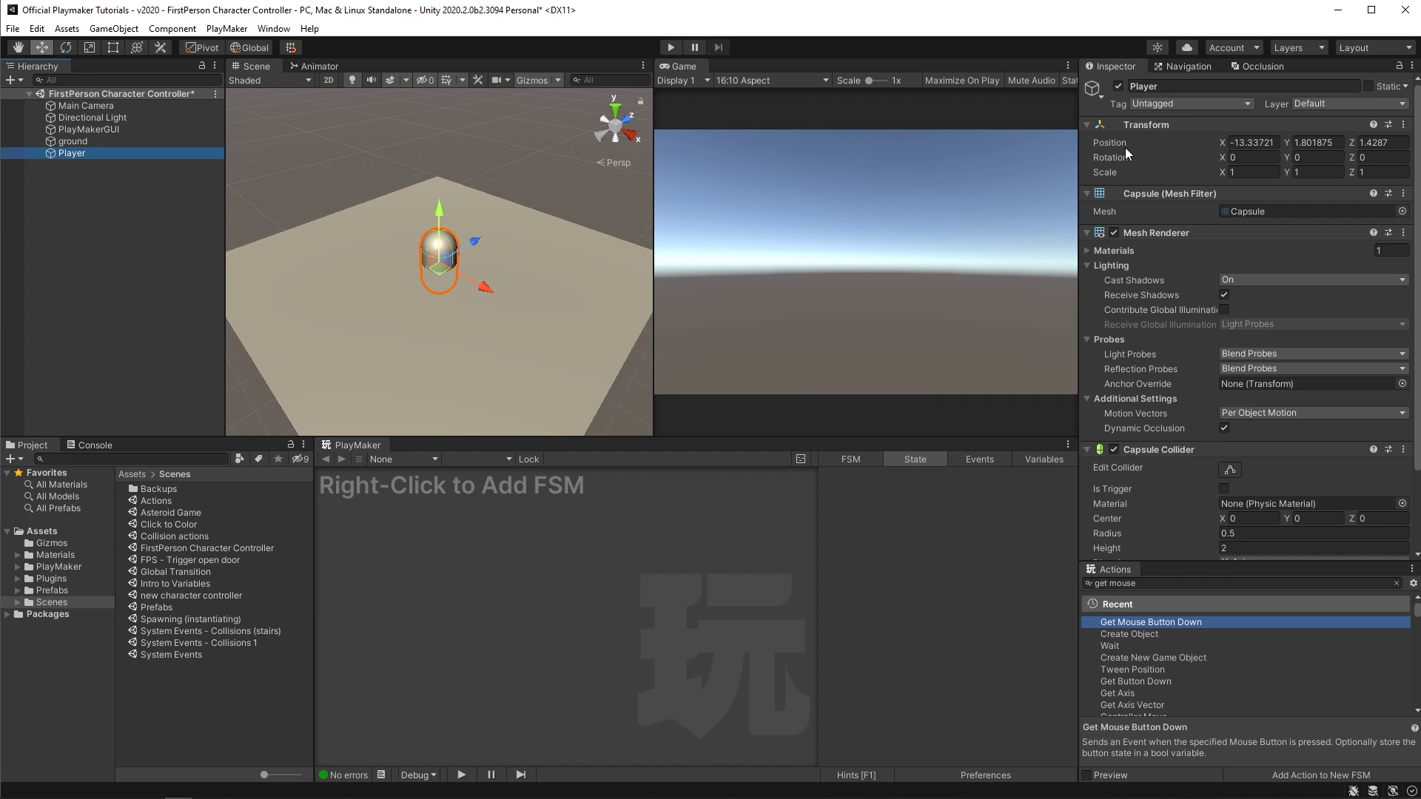
left_click(1318, 172)
type("2")
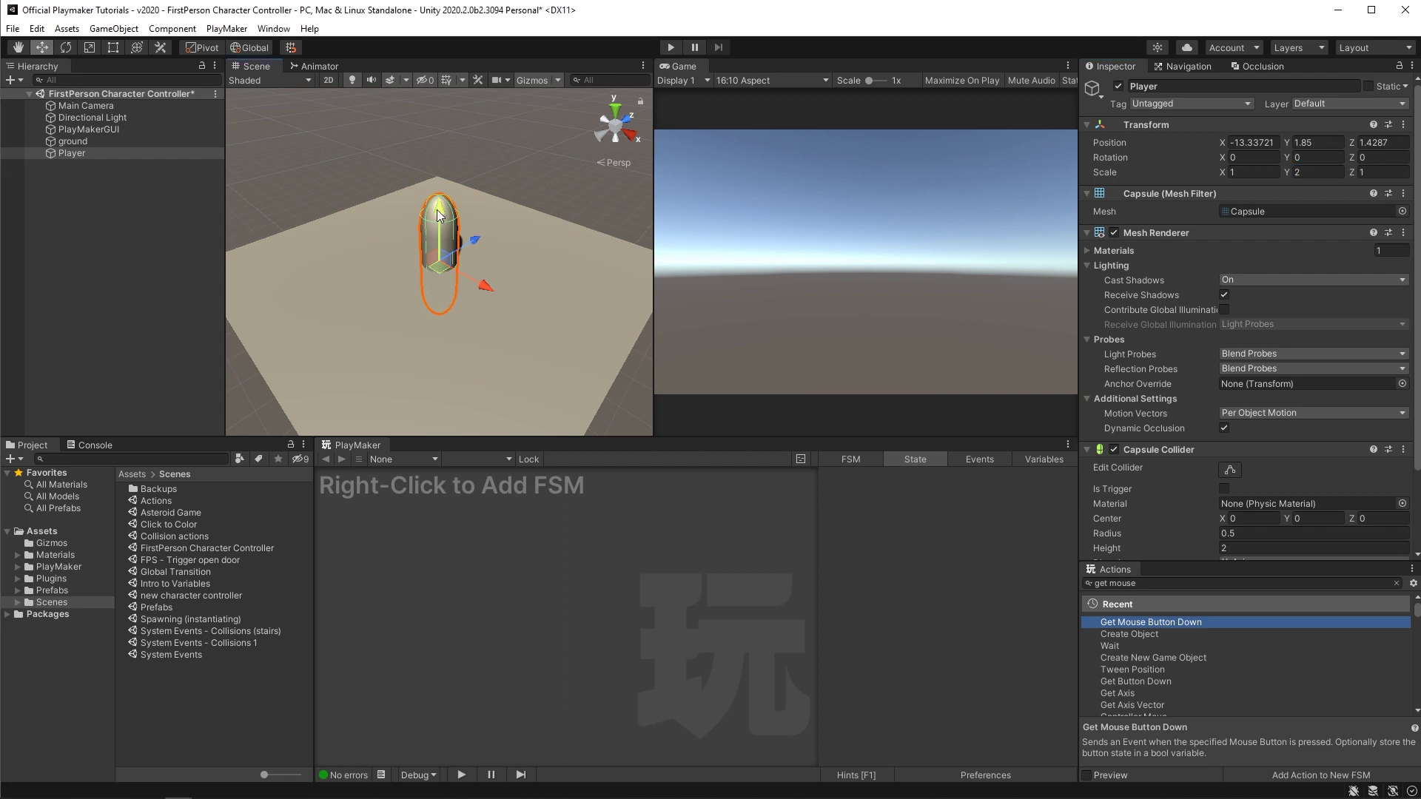
left_click_drag(439, 209, 456, 136)
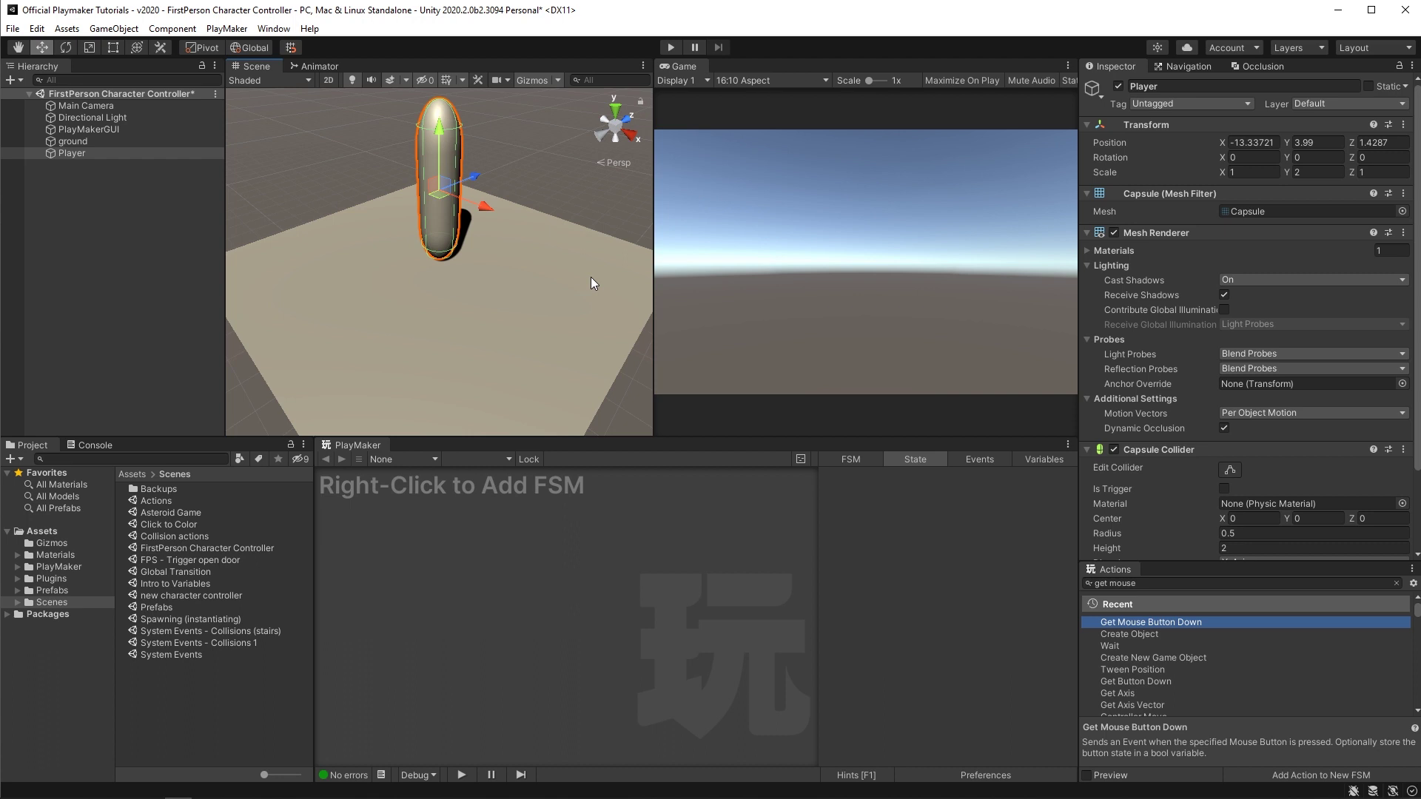
Step: Toggle the capsule's Mesh Renderer off and on twice to inspect its collider
left_click(1115, 233)
left_click(1115, 233)
left_click(1115, 232)
left_click(1115, 233)
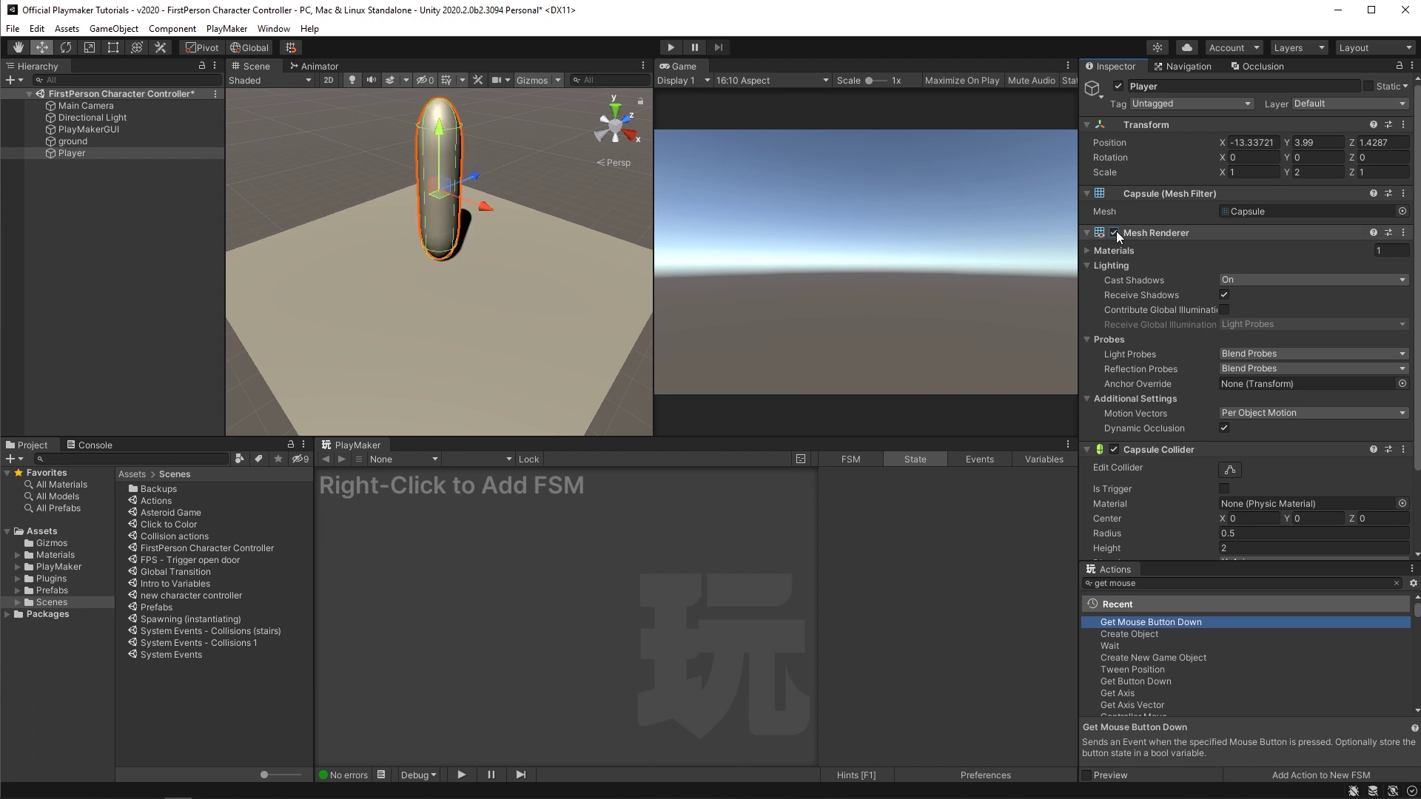
Step: Add a PlayMaker FSM named PlayerMovement to Player
right_click(490, 535)
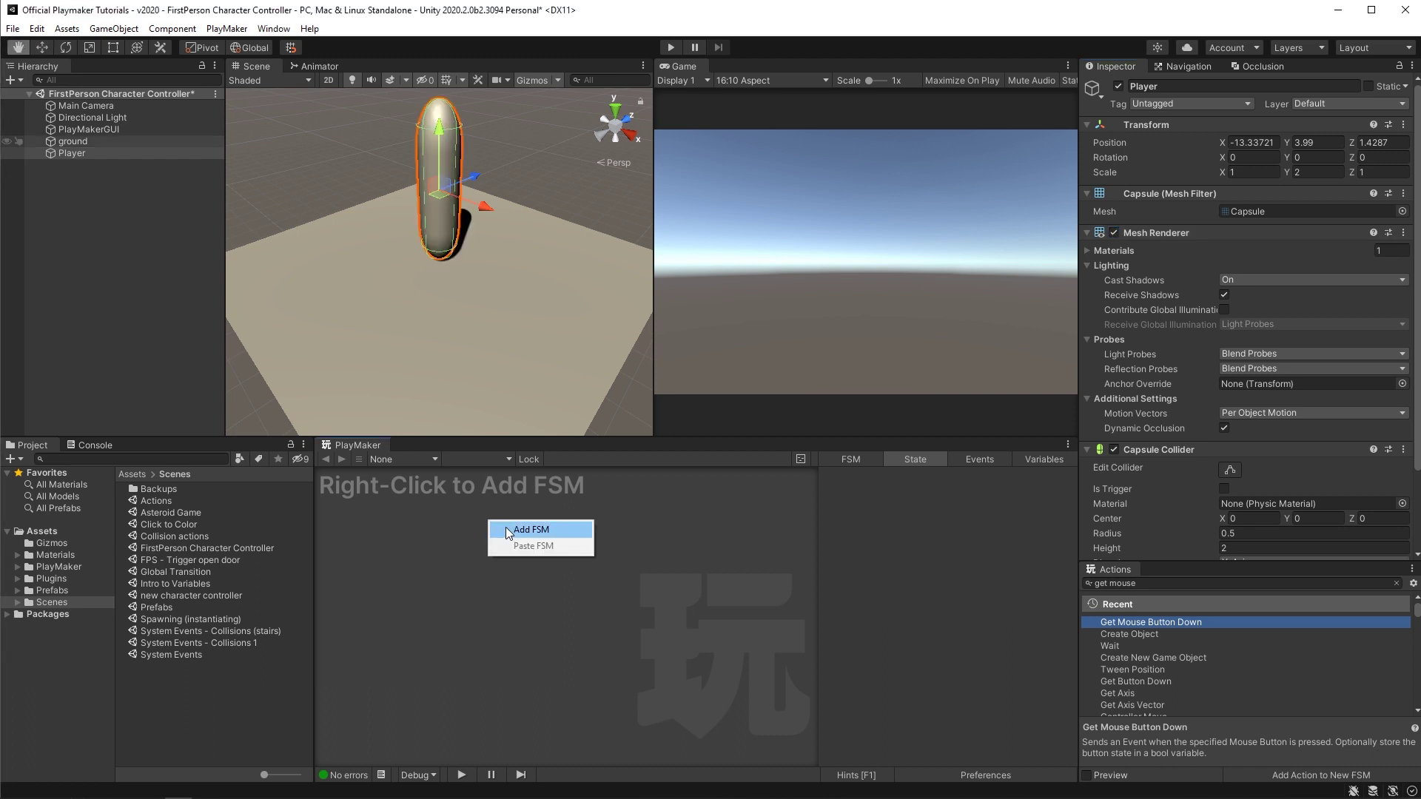
left_click(507, 530)
type("Player")
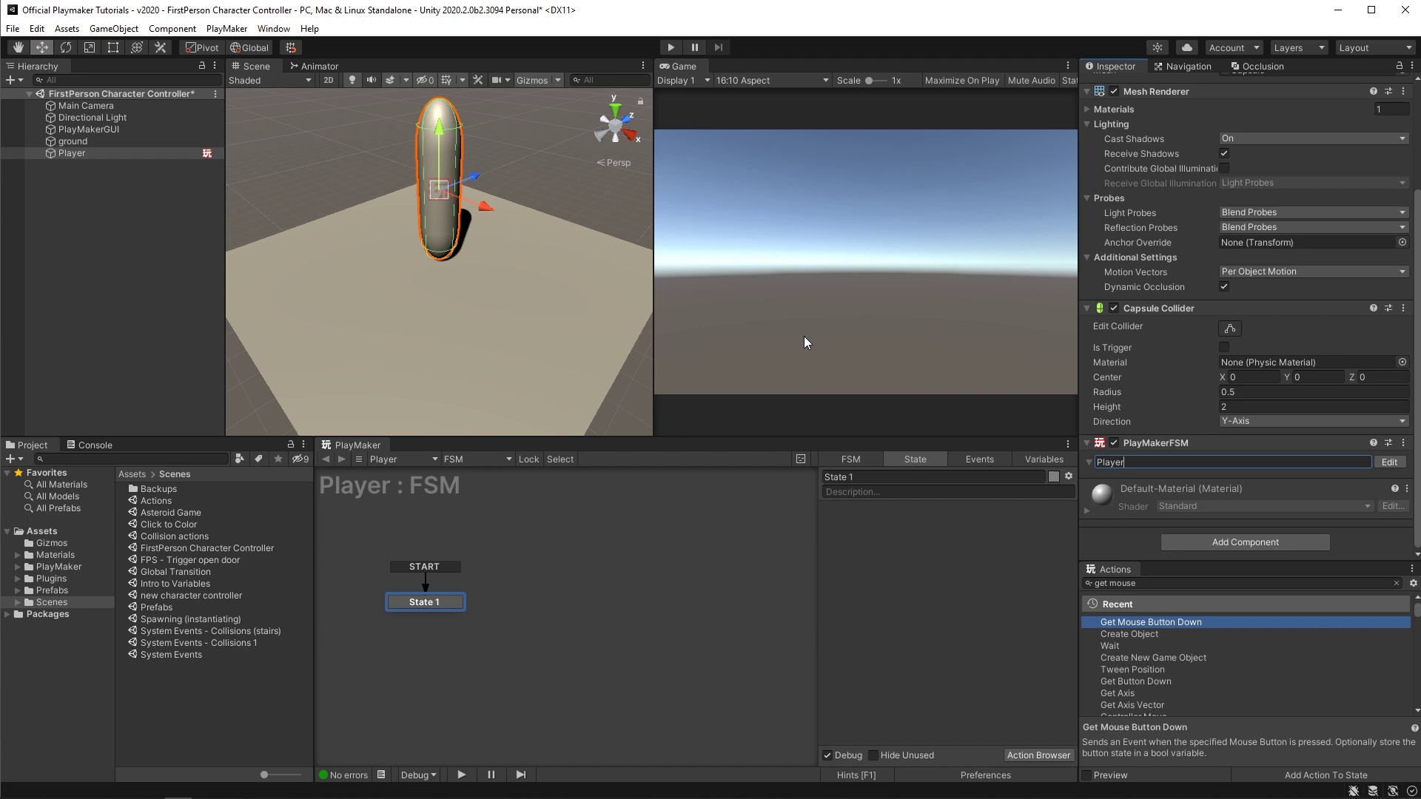
type("Movement")
key("Return")
Step: Find the Controller Simple Move action and drop it onto State 1
left_click(1200, 583)
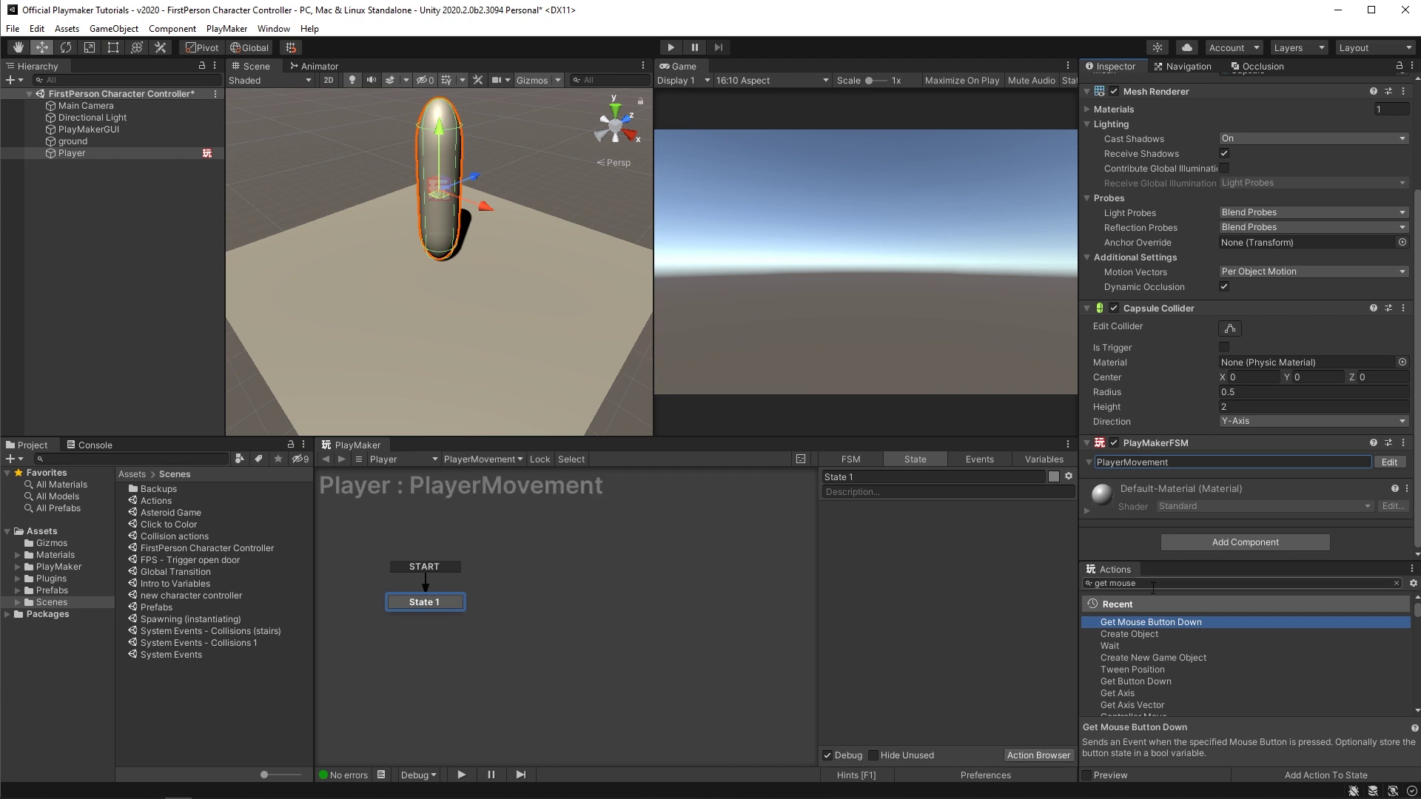
type("con")
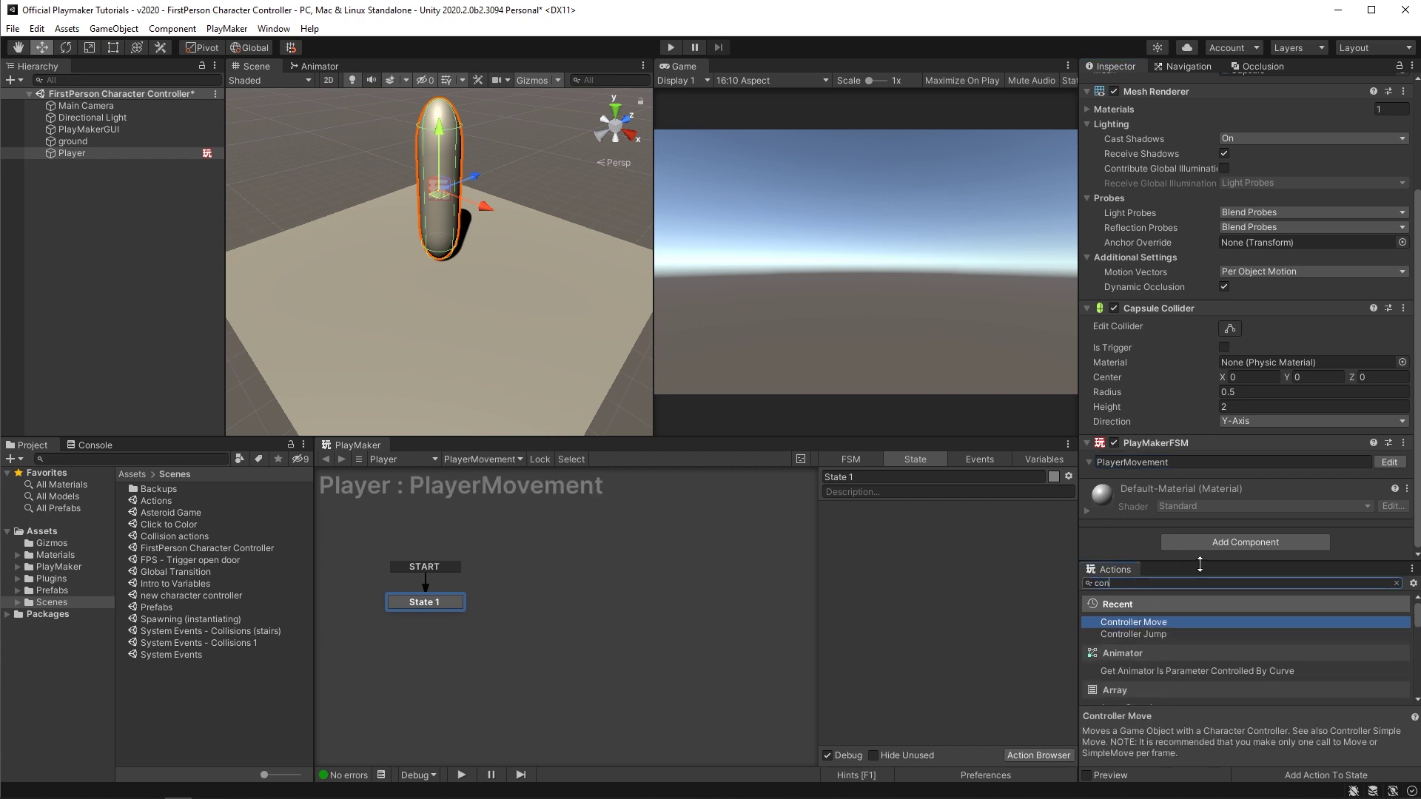
type("troller simpl")
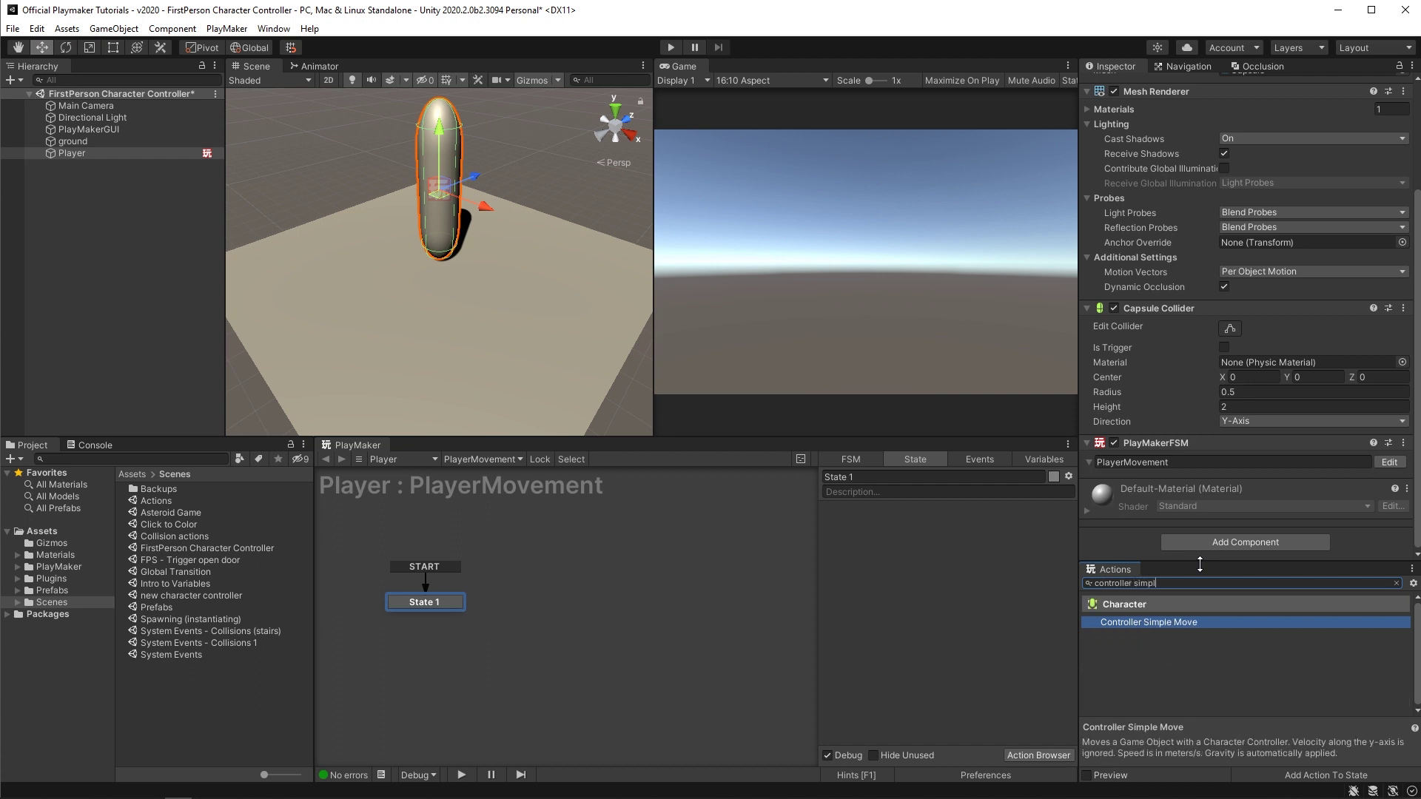
left_click_drag(1148, 641, 833, 643)
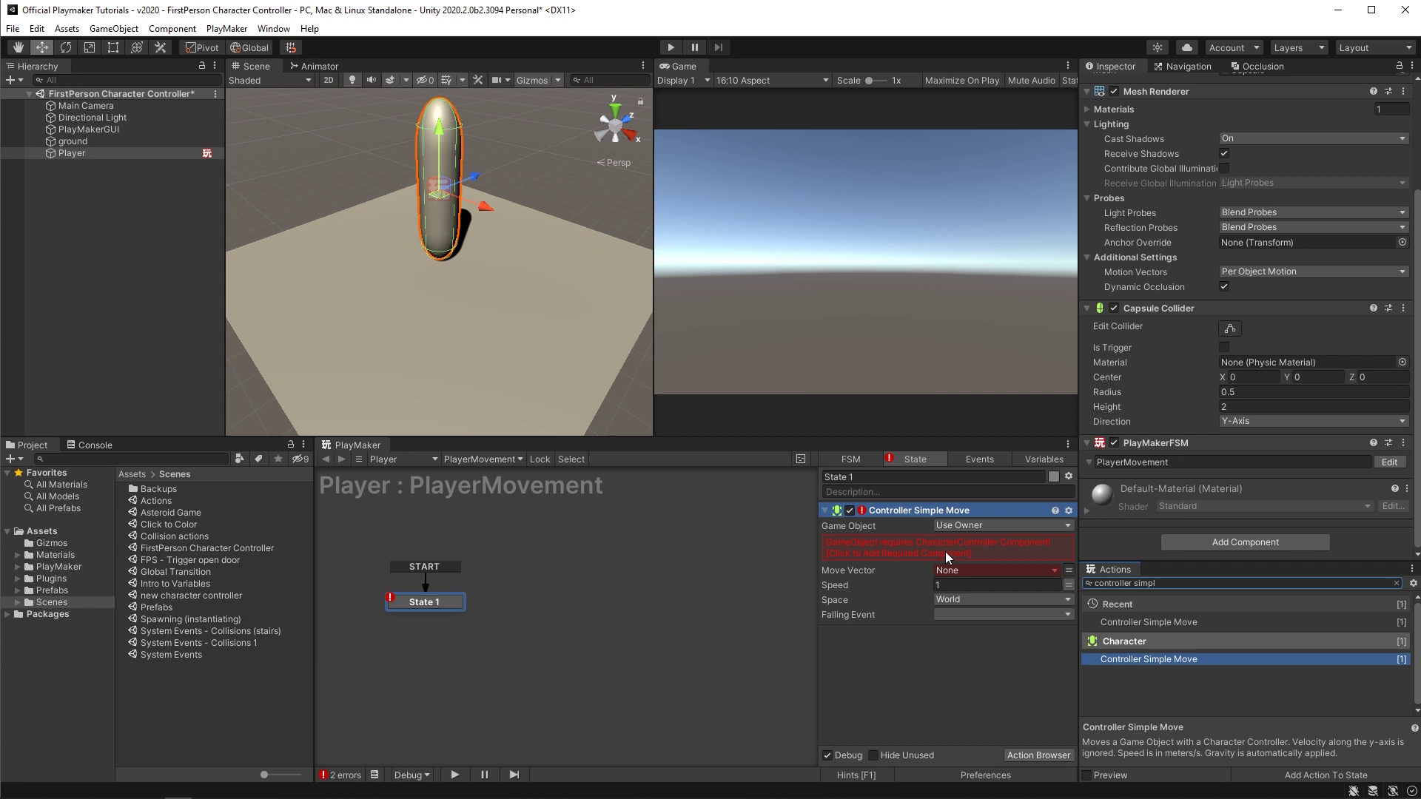
Step: Add a Character Controller with radius 0.8, disable the Capsule Collider, and run a quick Play test
left_click(921, 552)
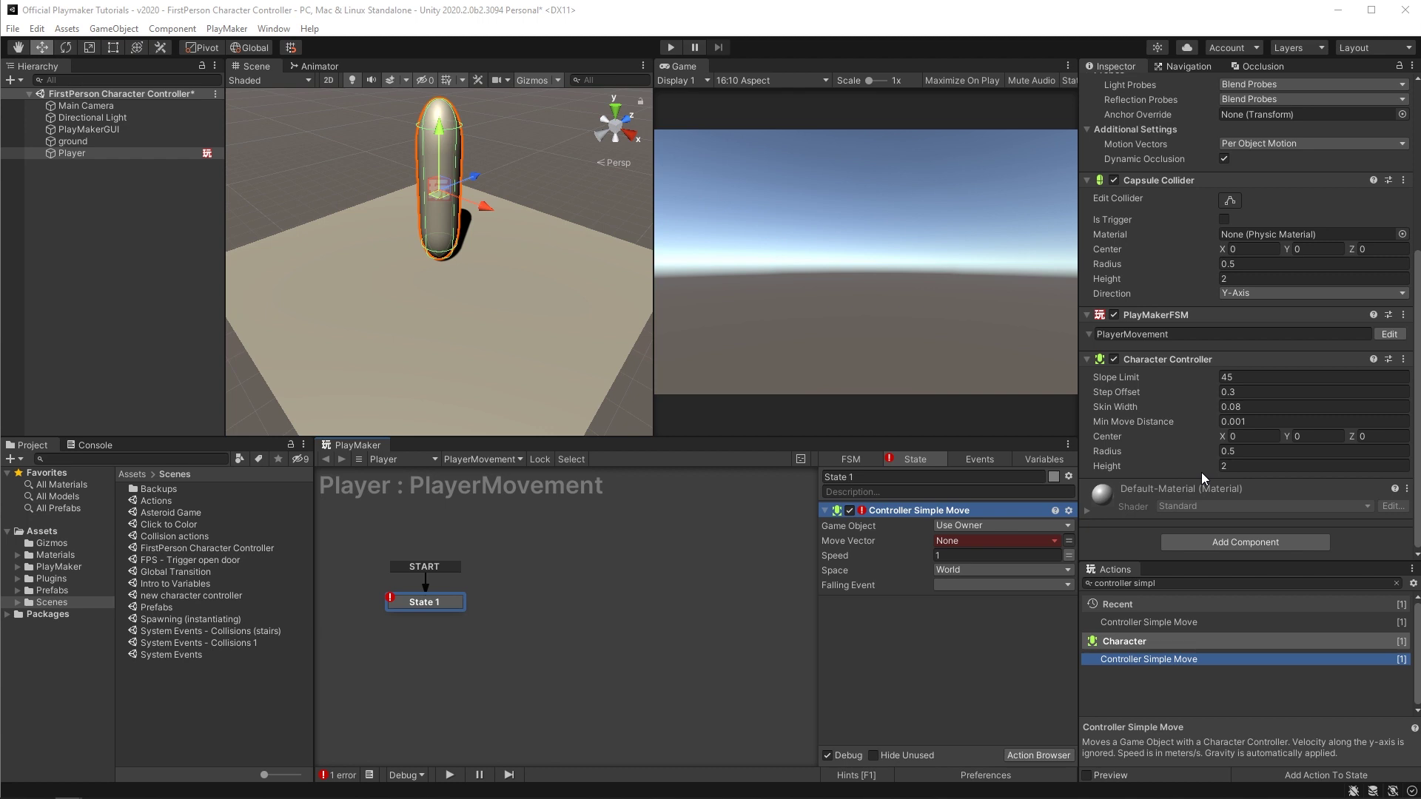
left_click(1259, 457)
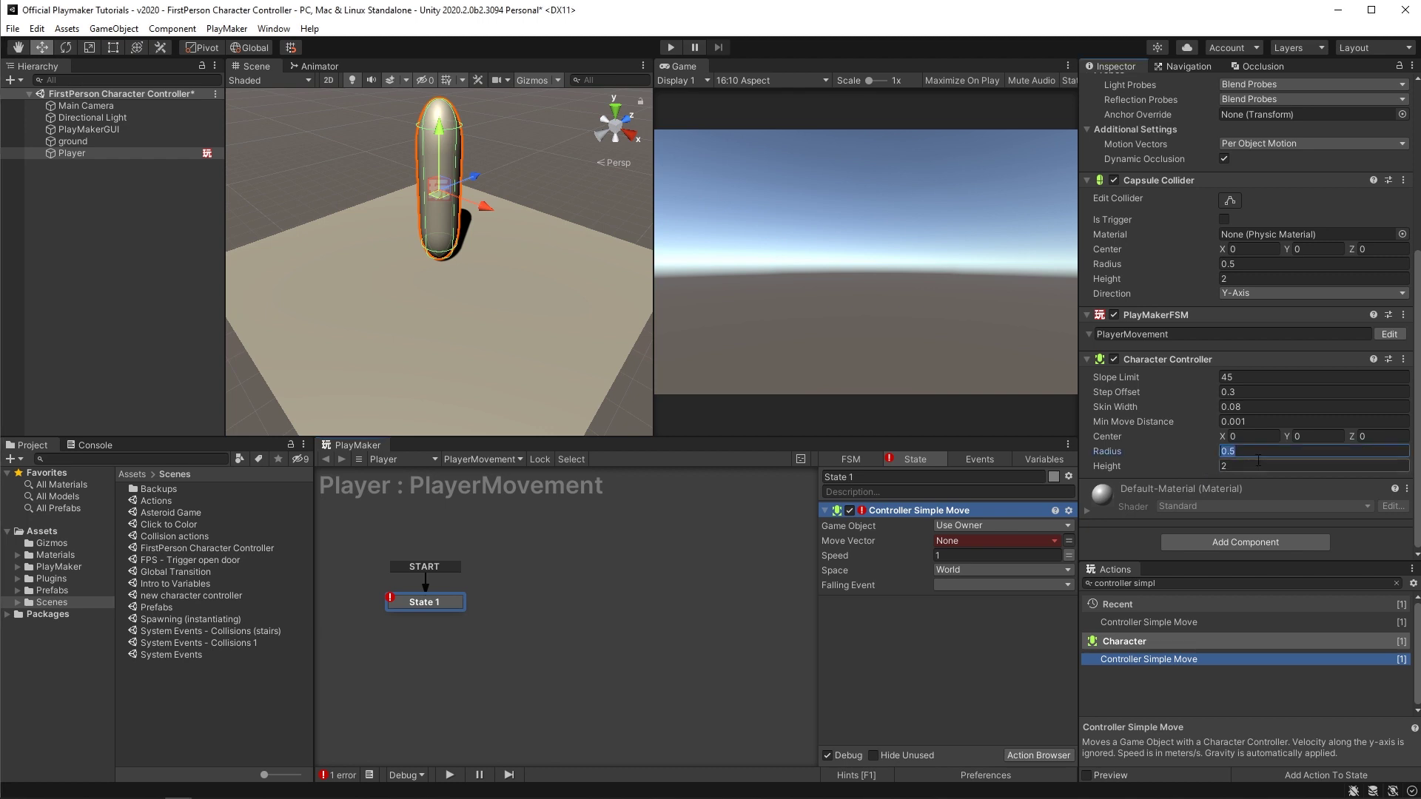
type("0.8")
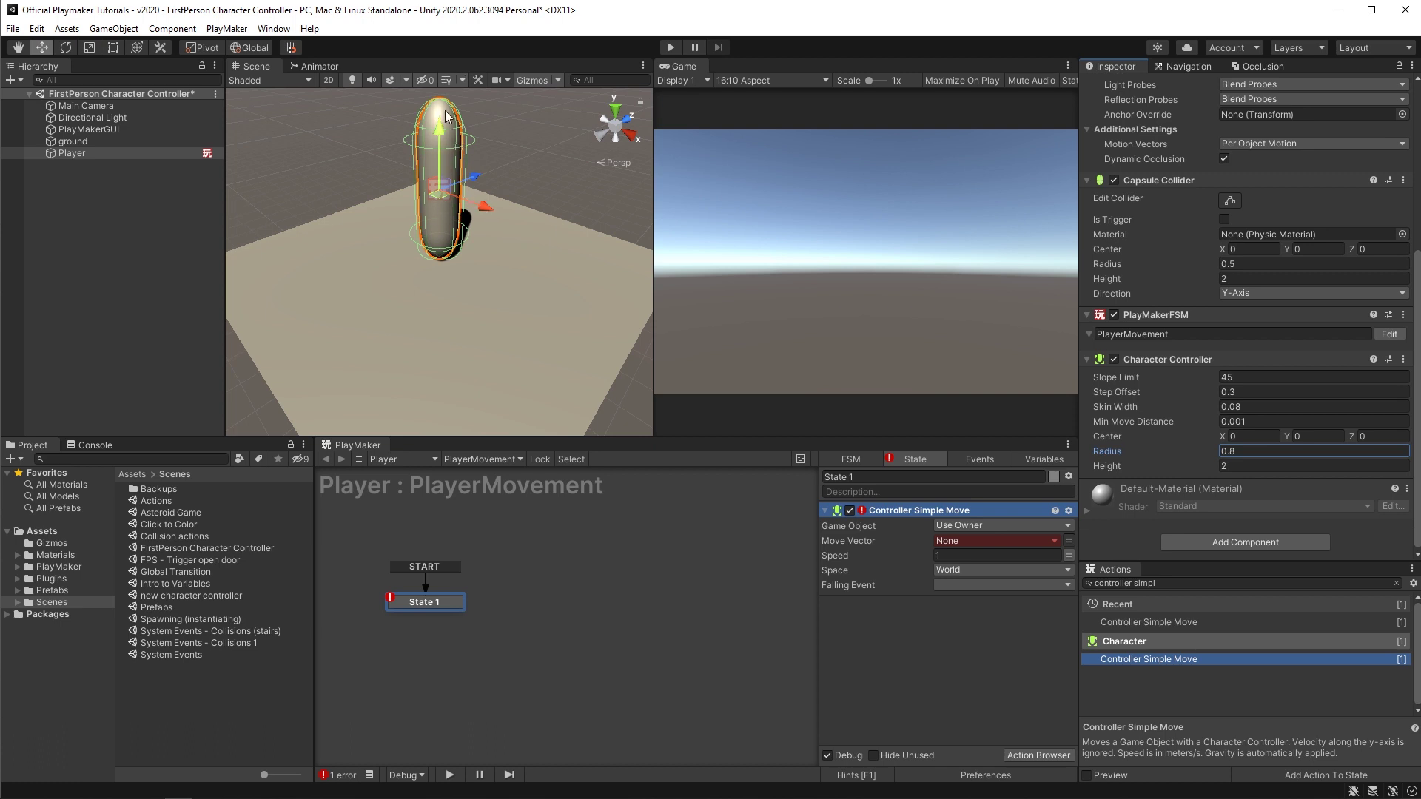
left_click(1114, 181)
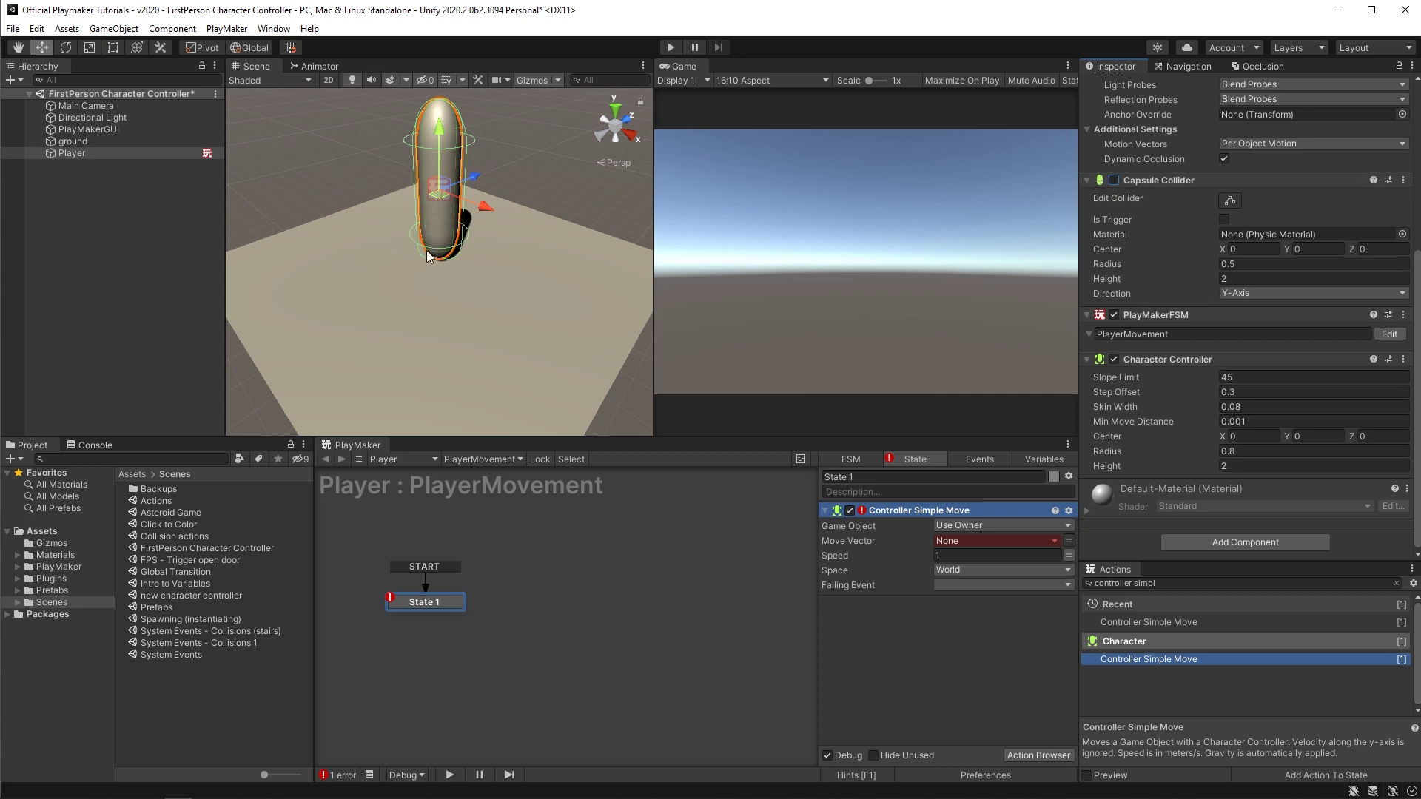
left_click(671, 46)
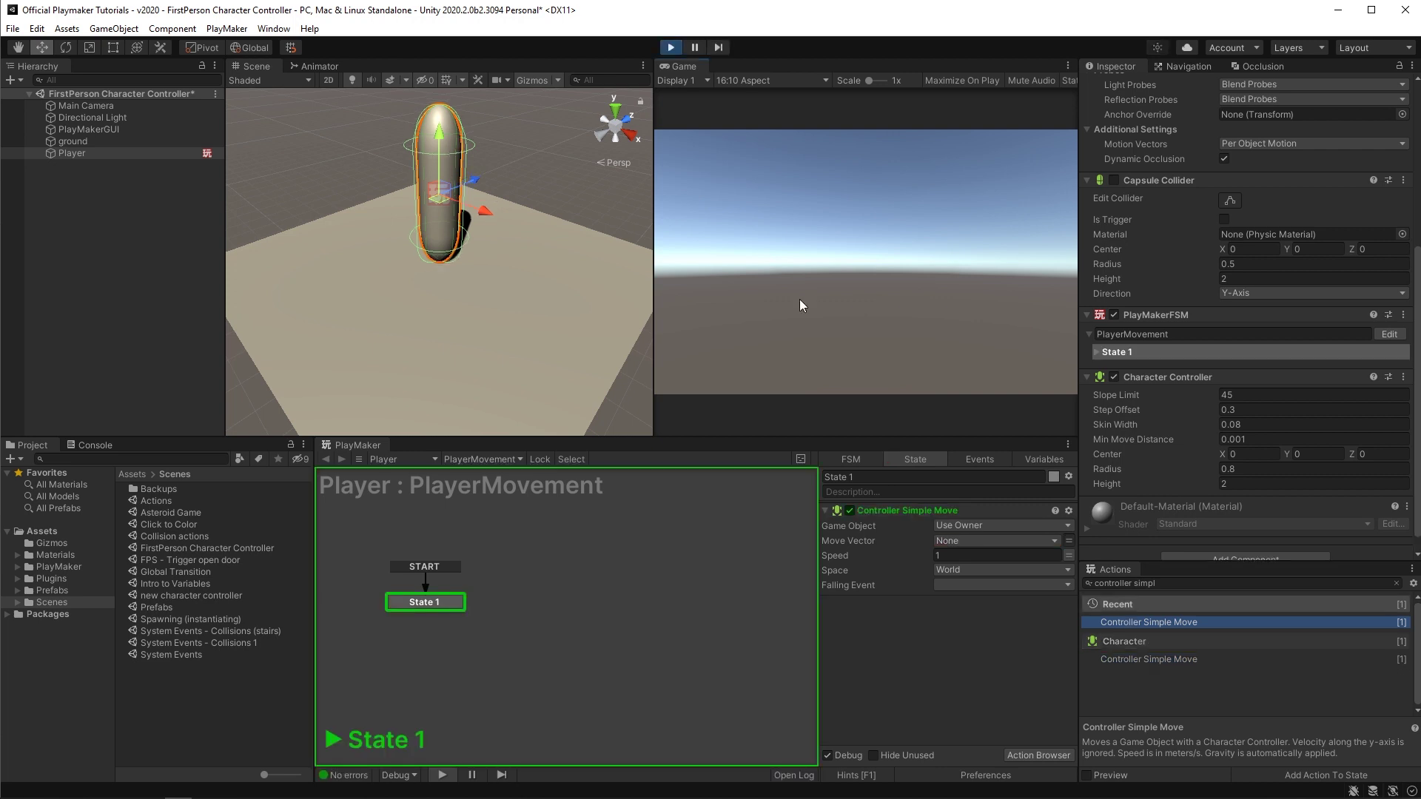
key("ctrl+p")
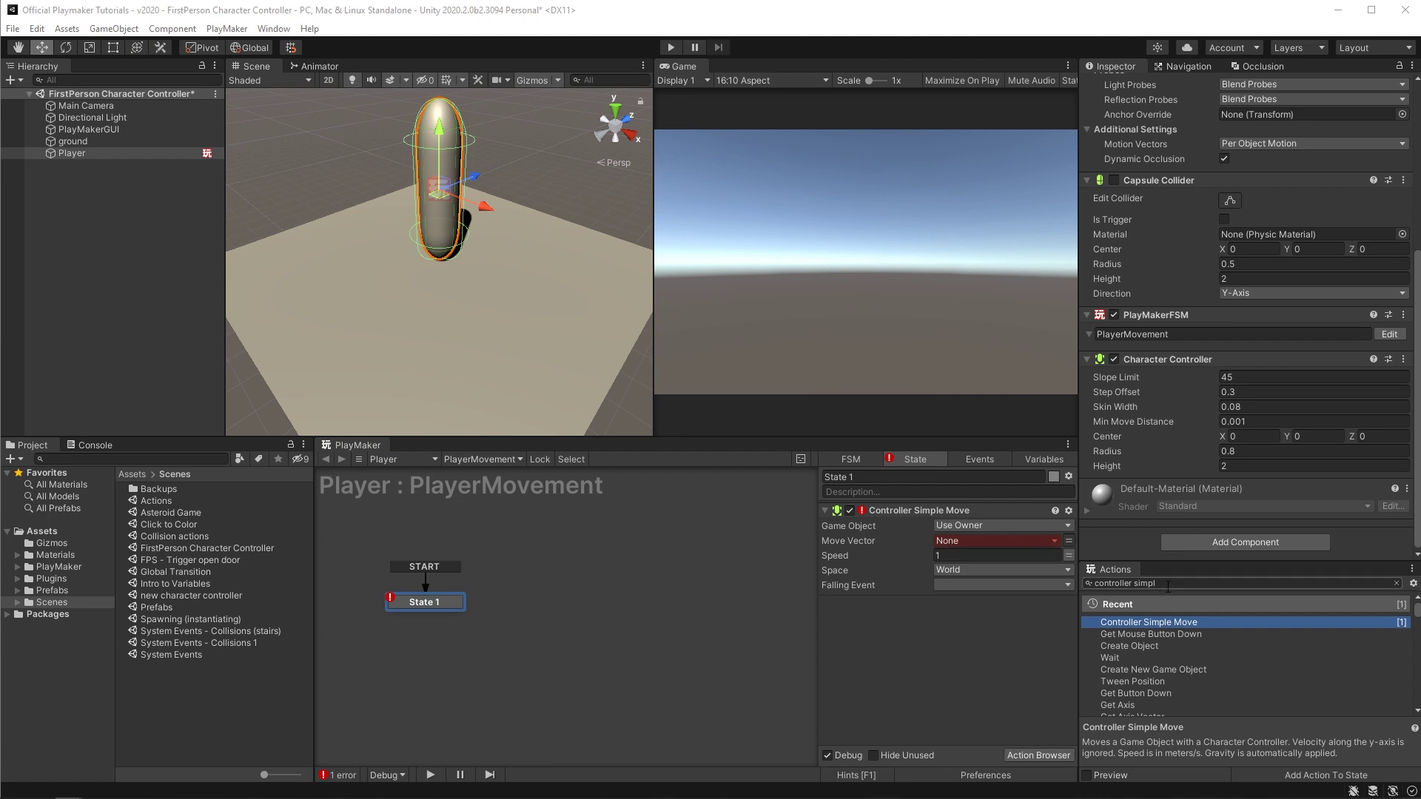
Step: Add a Get Axis Vector action storing its result in a new playerMoveVector3 variable
key("ctrl+a")
key("BackSpace")
type("g")
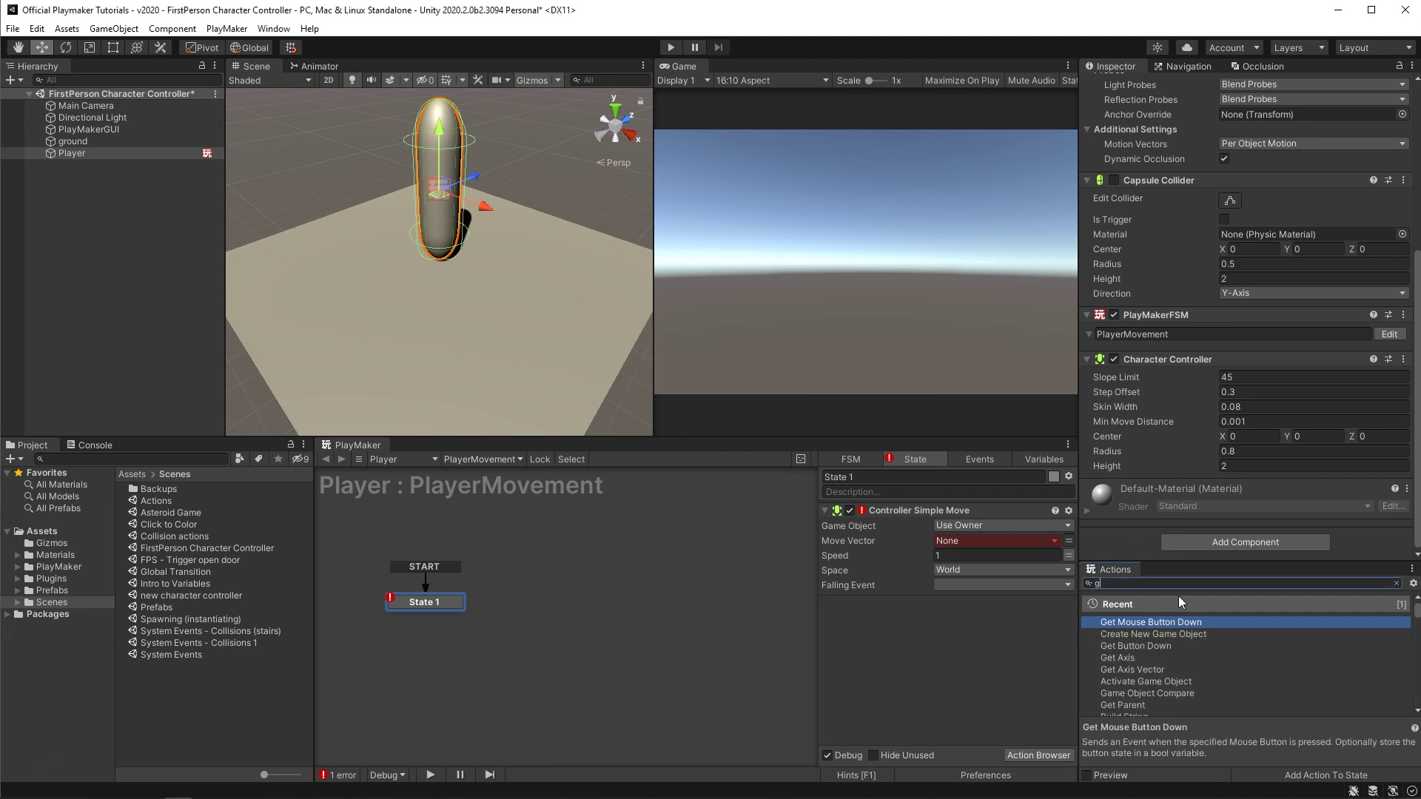
type("et a")
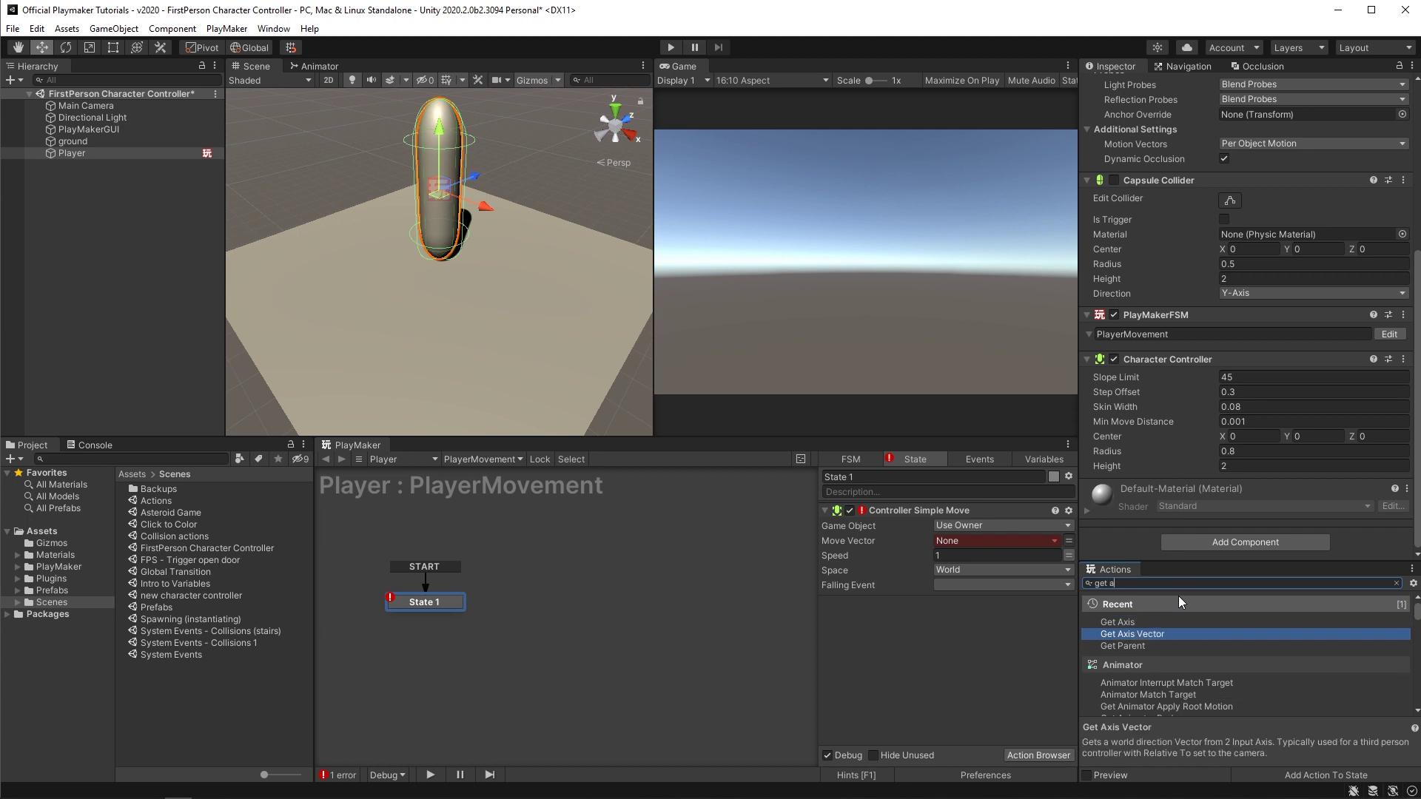
key("Return")
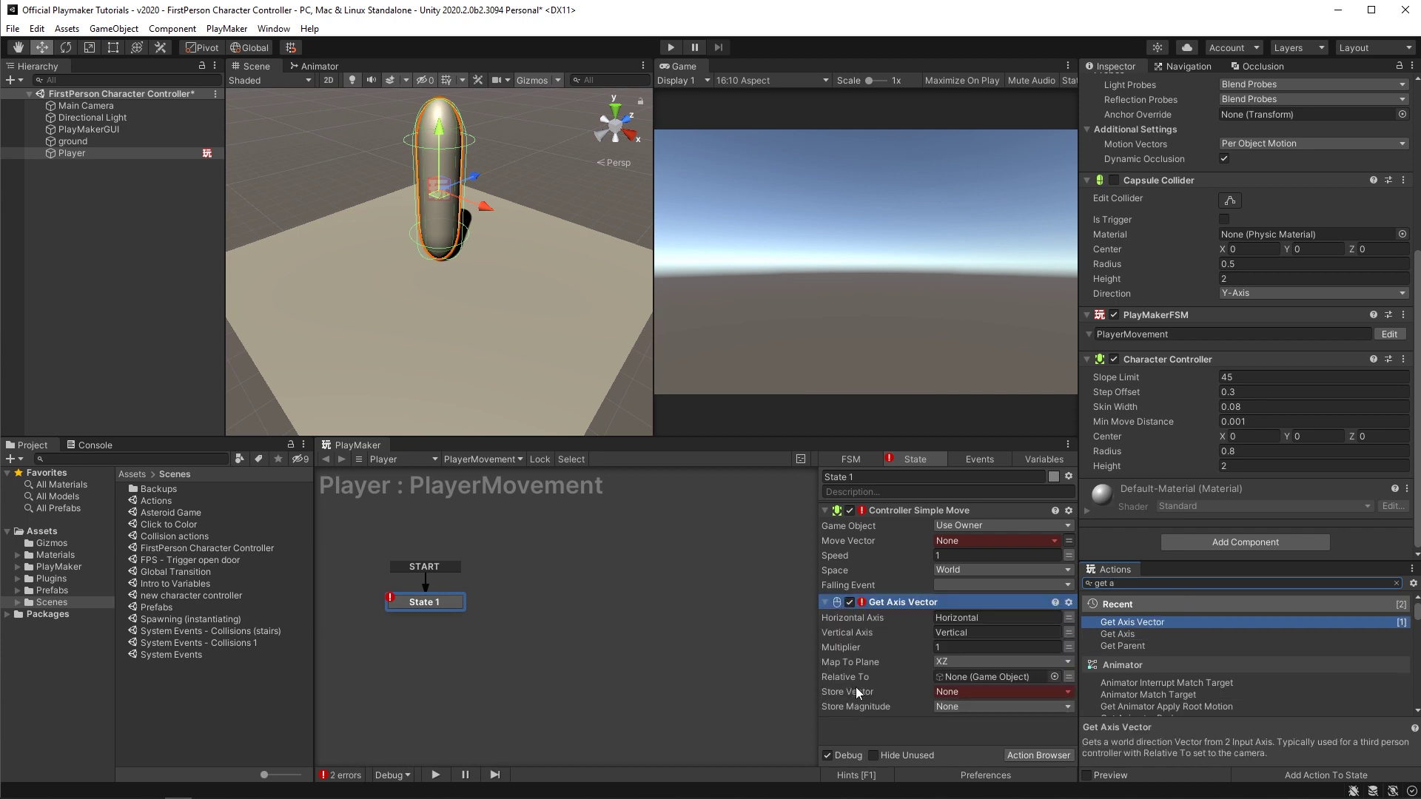
left_click(958, 697)
left_click(967, 726)
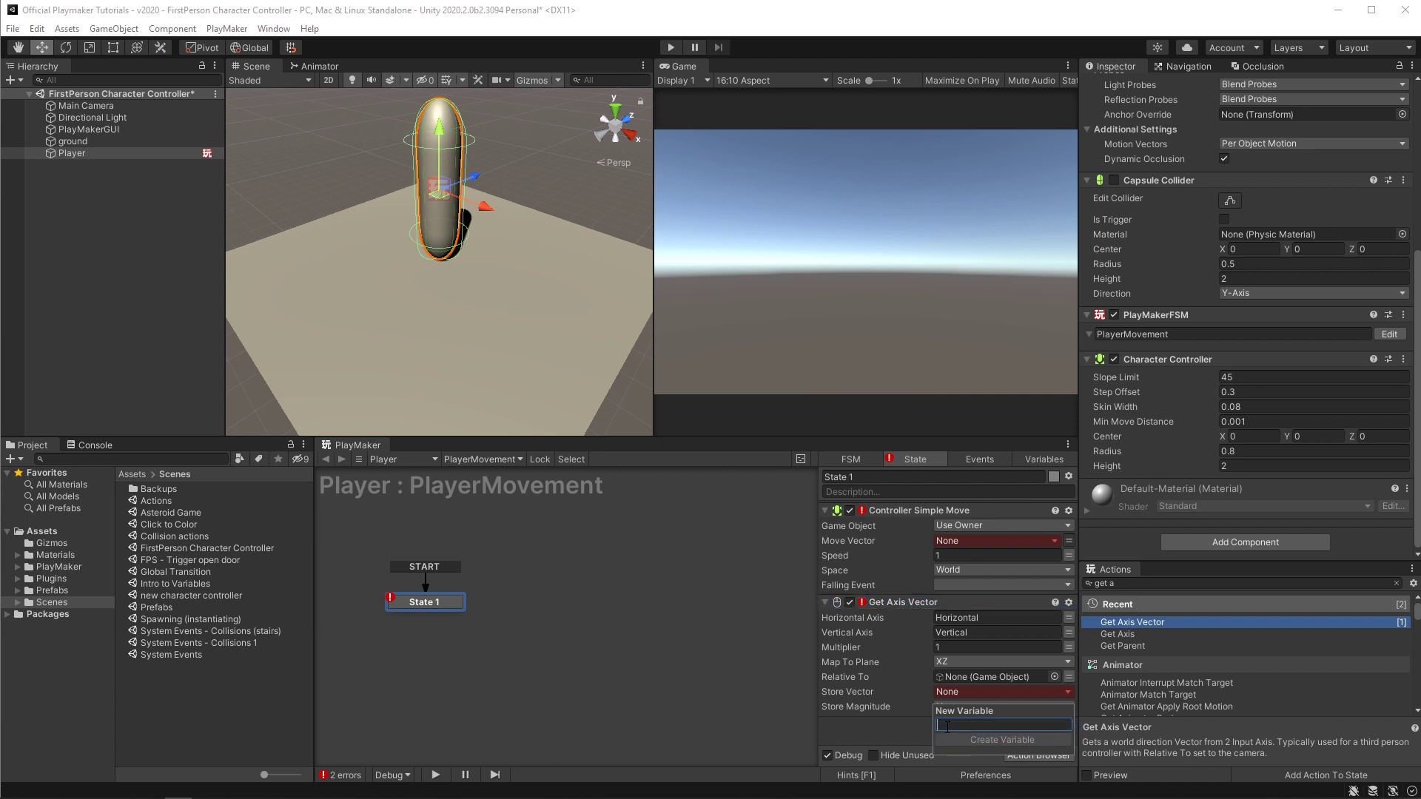
type("playerMoveVector3")
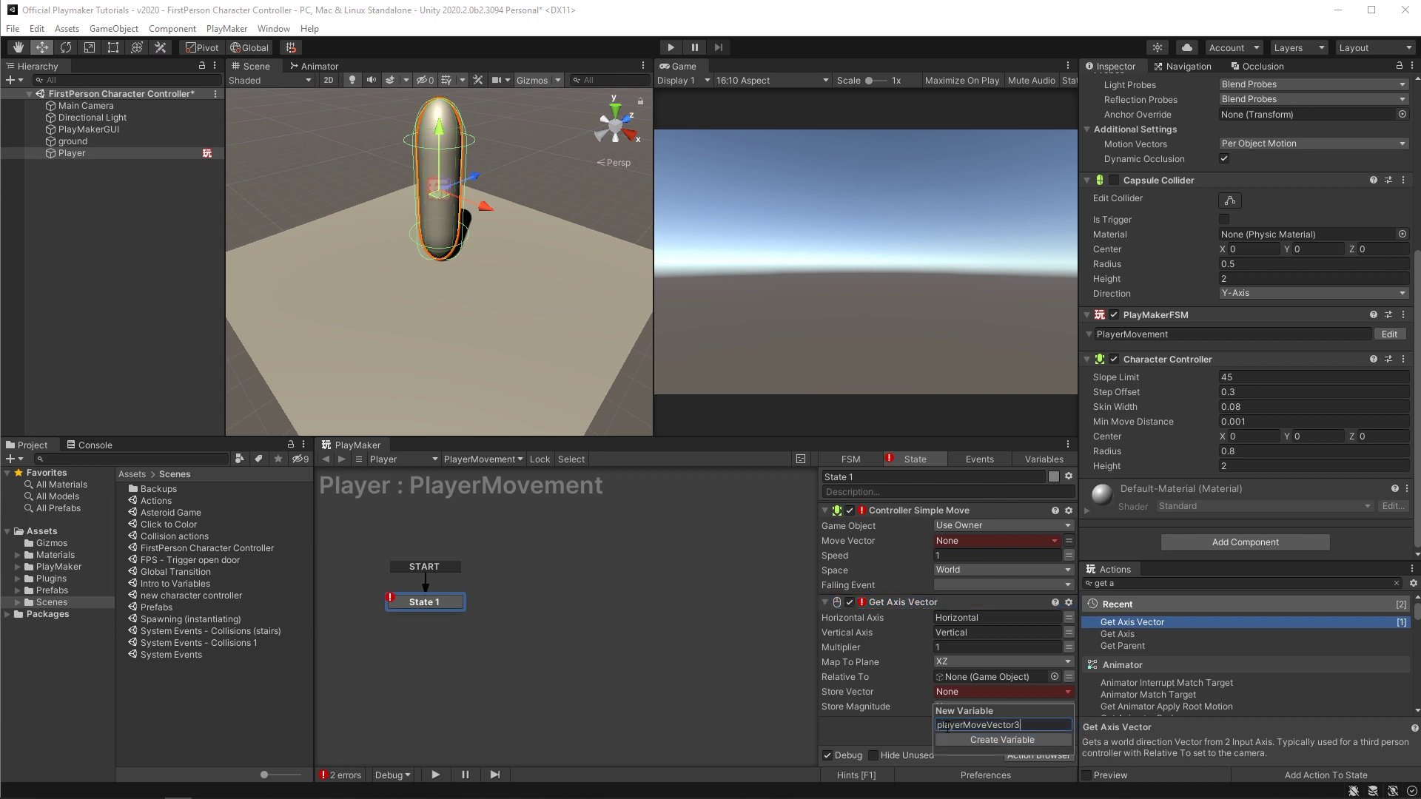
key("Return")
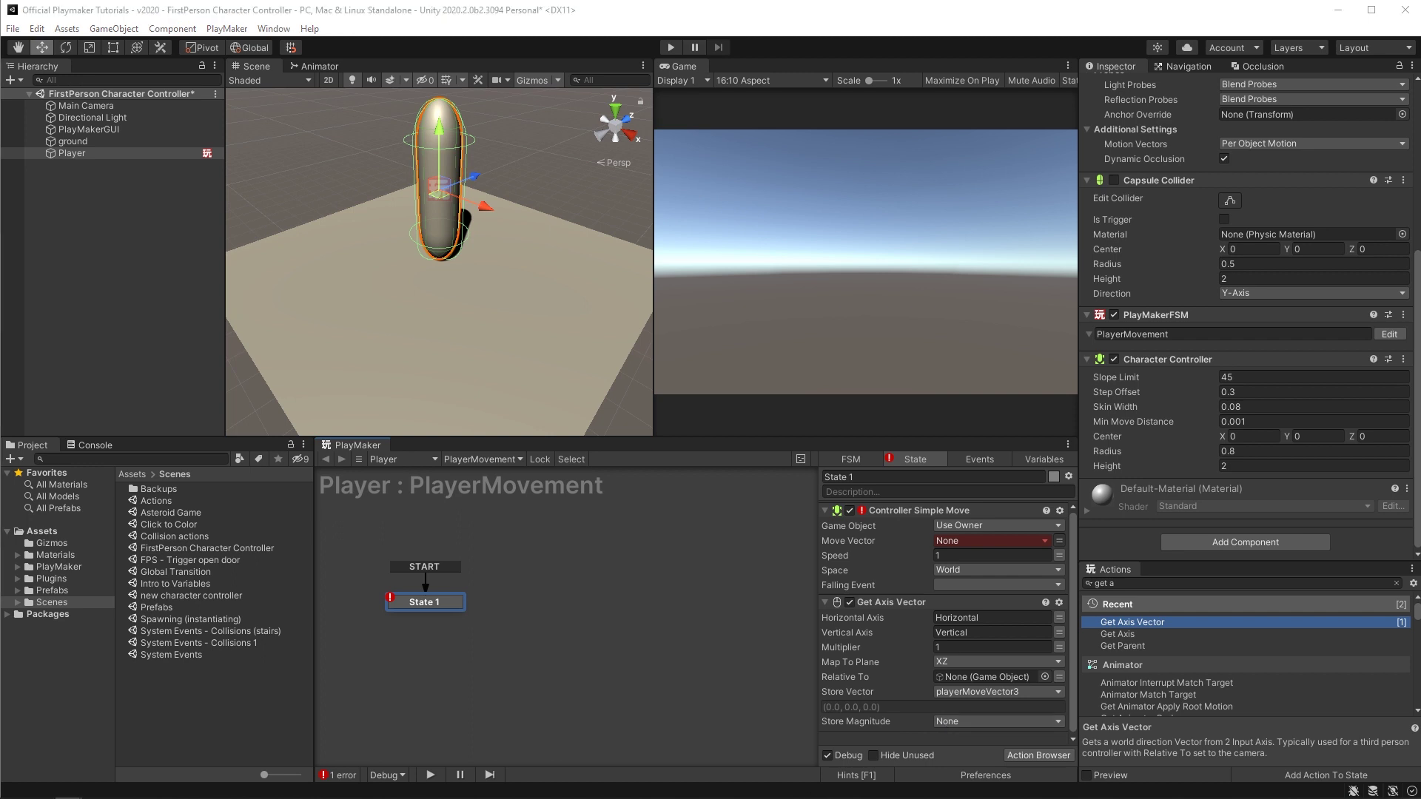
key("BackSpace")
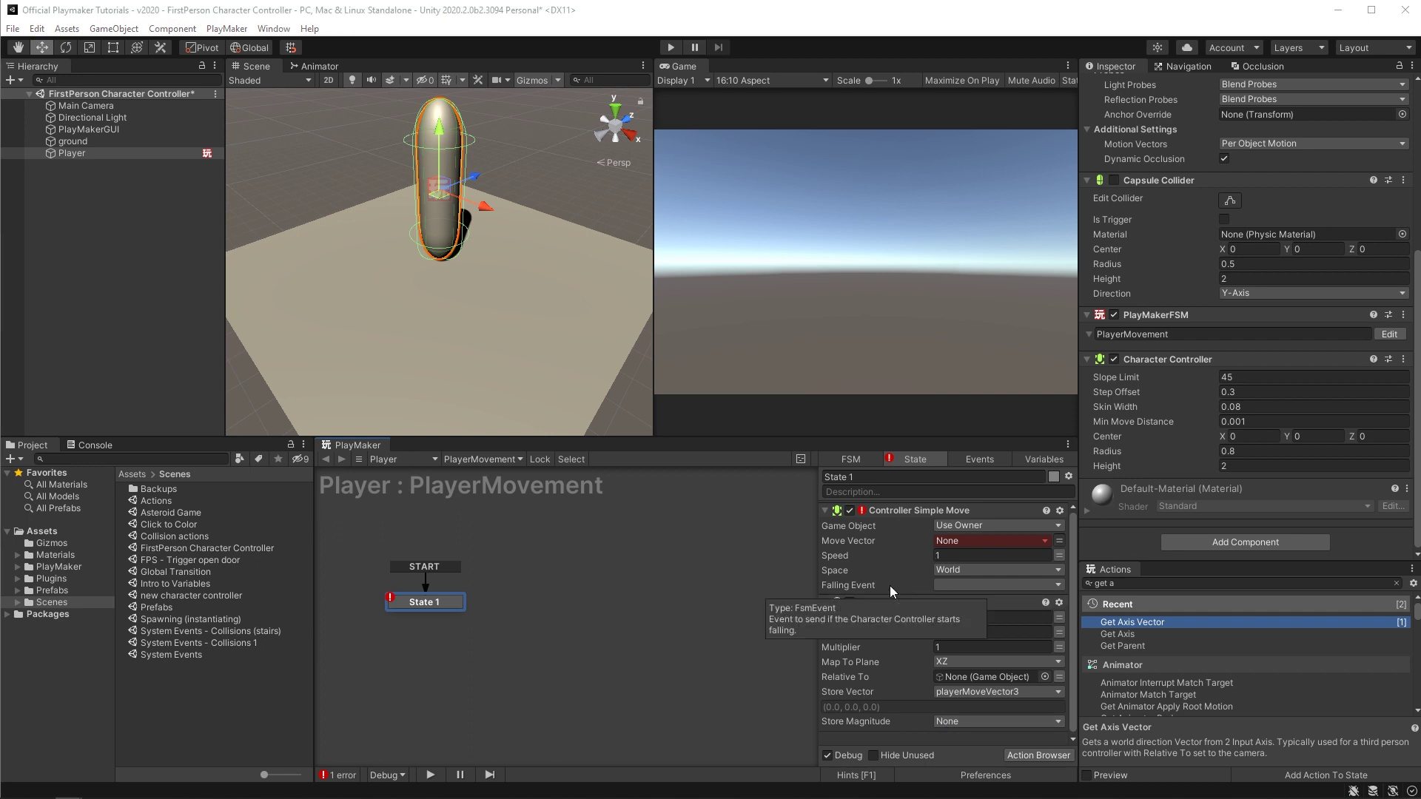
Step: Set Controller Simple Move's Move Vector to playerMoveVector3 and test steering with A and D
left_click(959, 542)
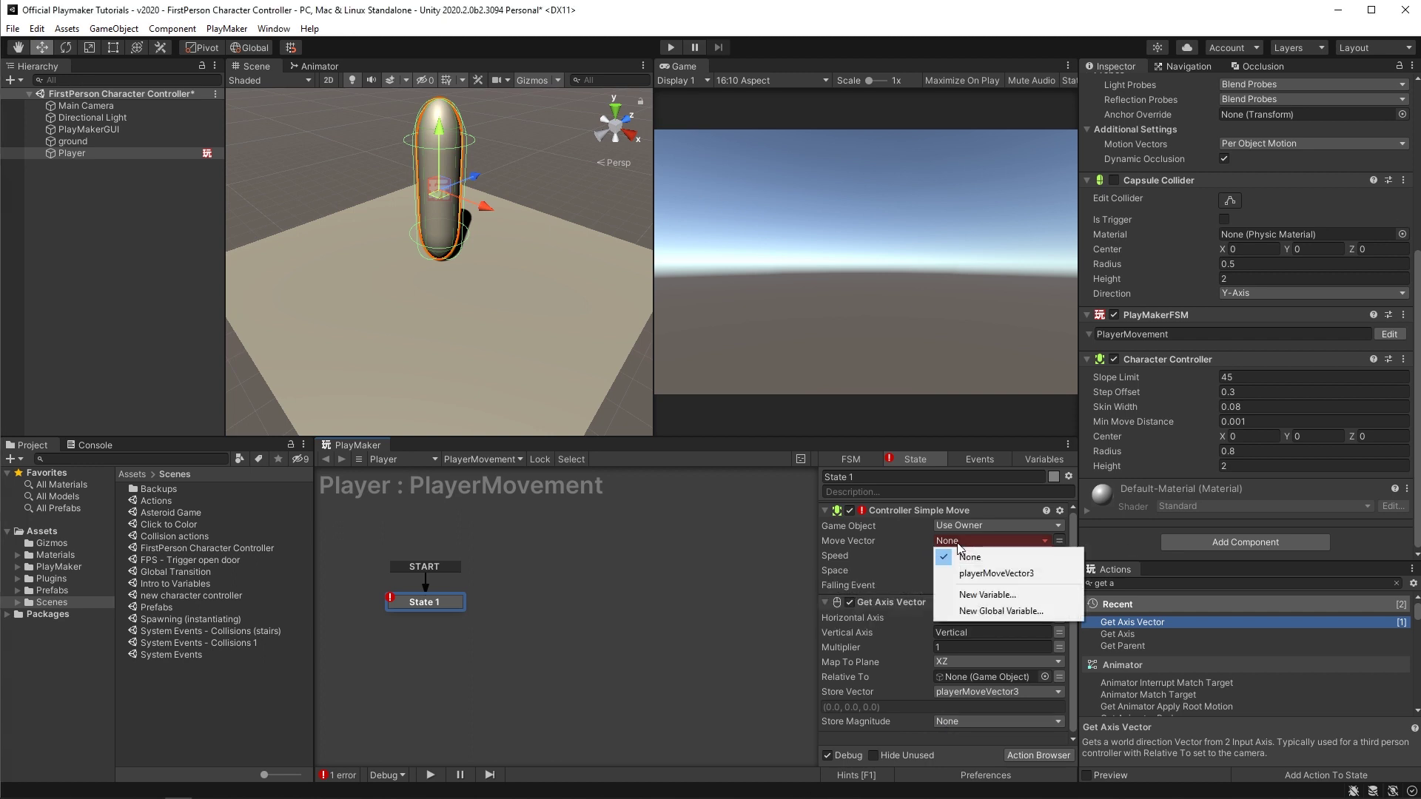
left_click(977, 575)
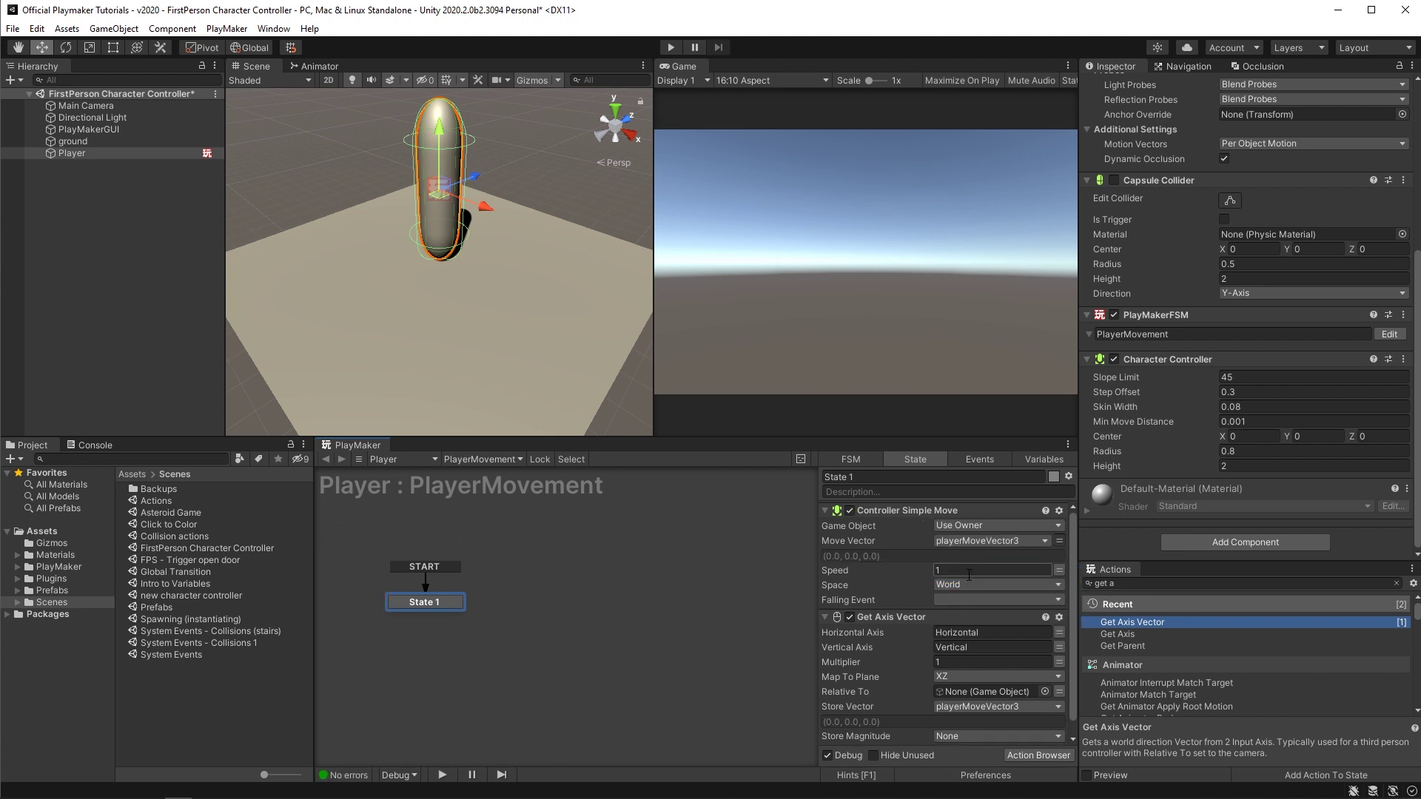
left_click(670, 48)
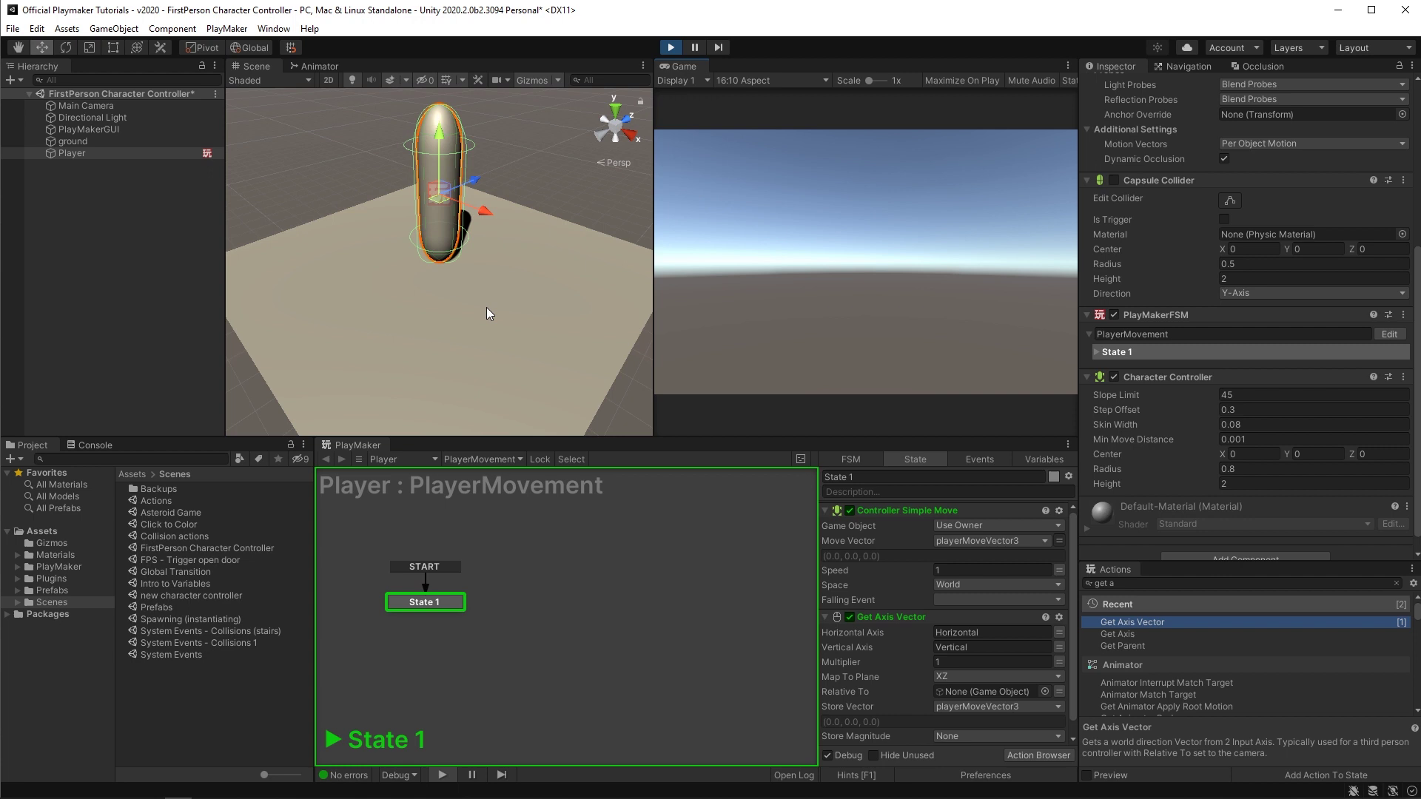
key("a")
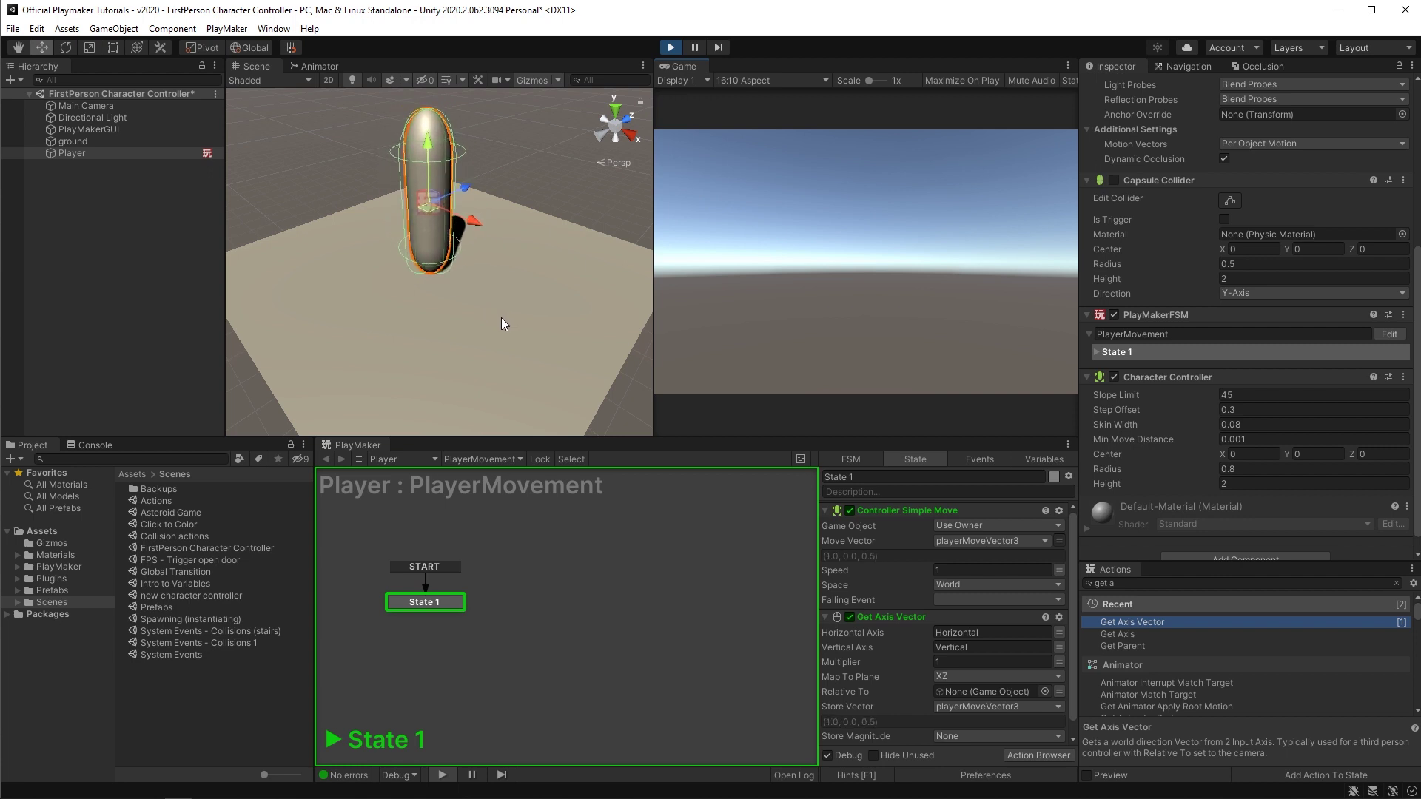
key("d")
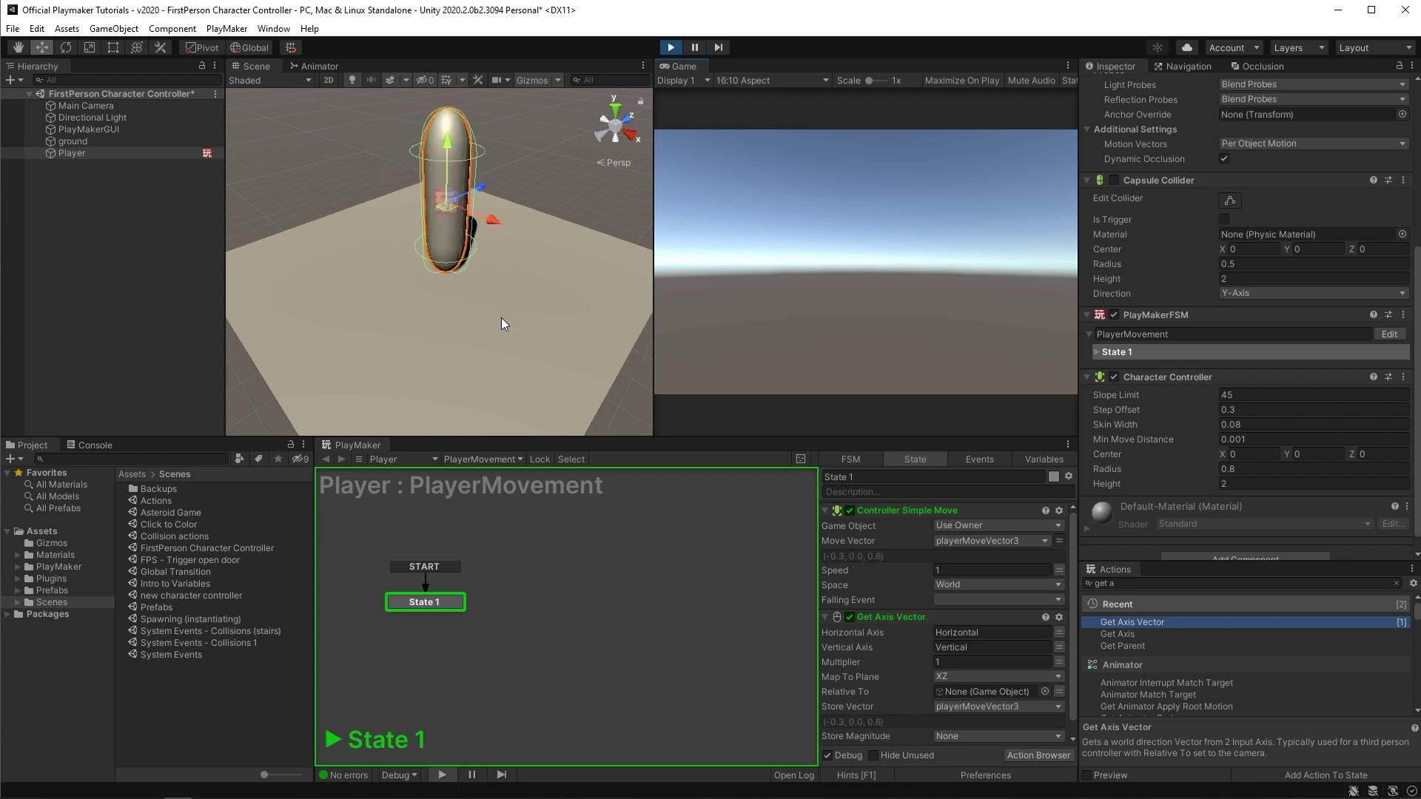
key("ctrl+p")
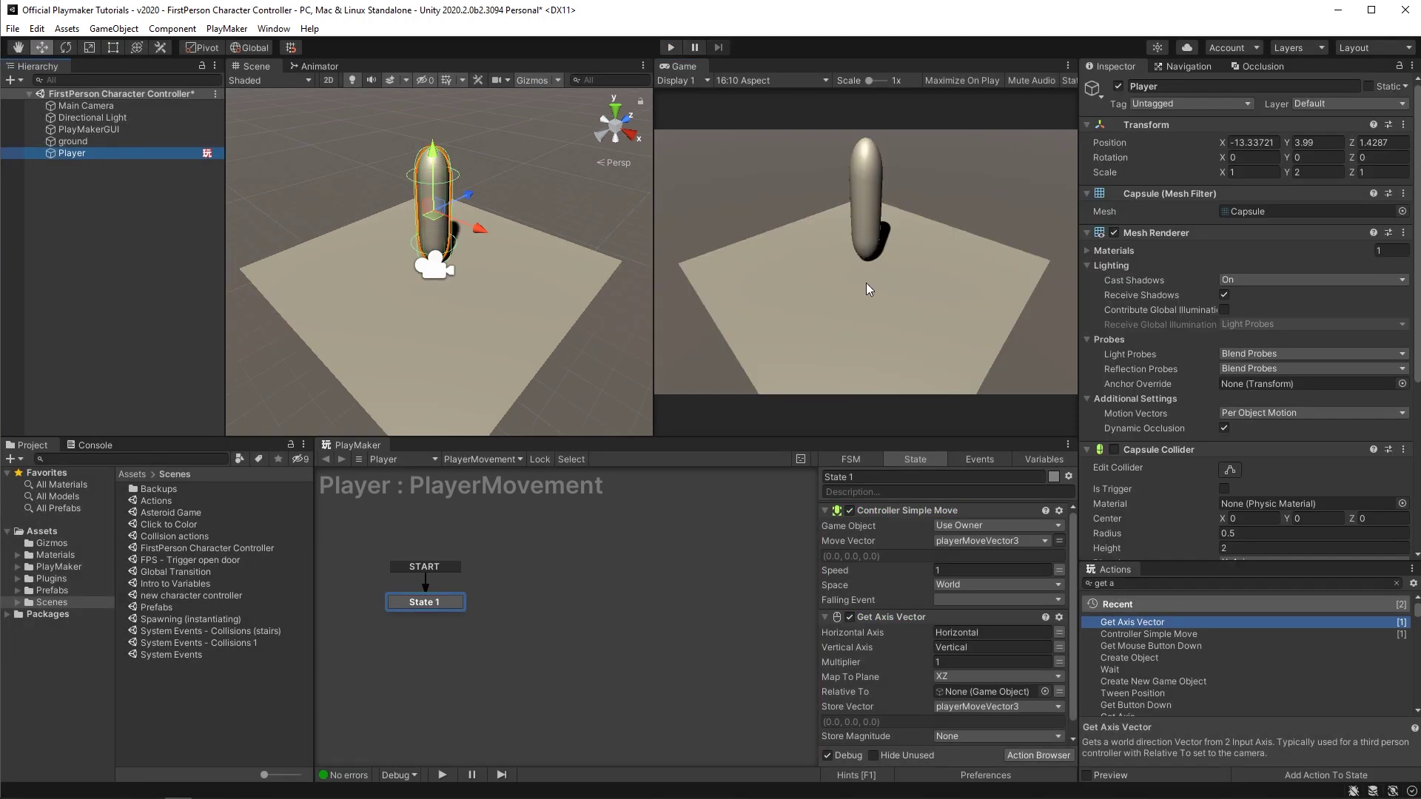
left_click(43, 32)
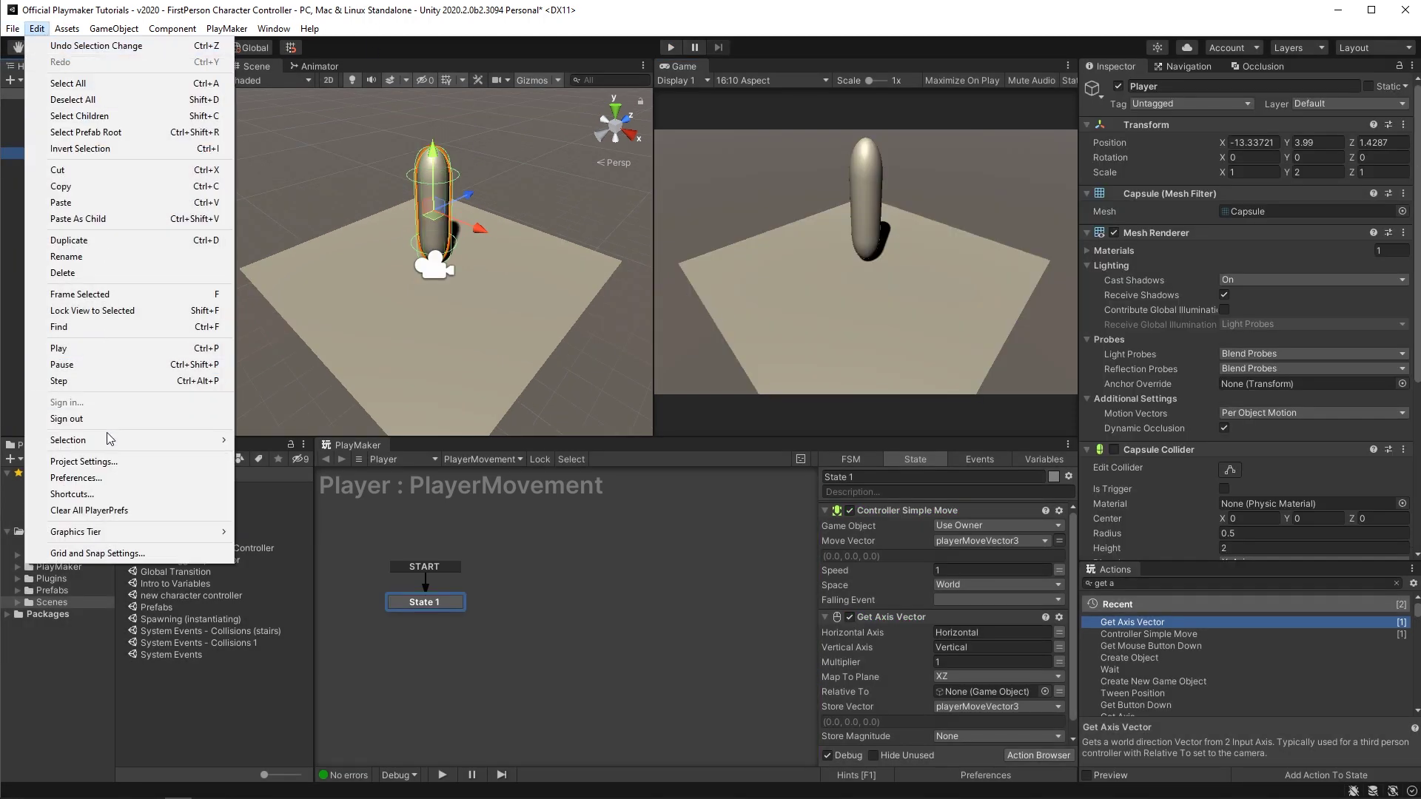
left_click(96, 462)
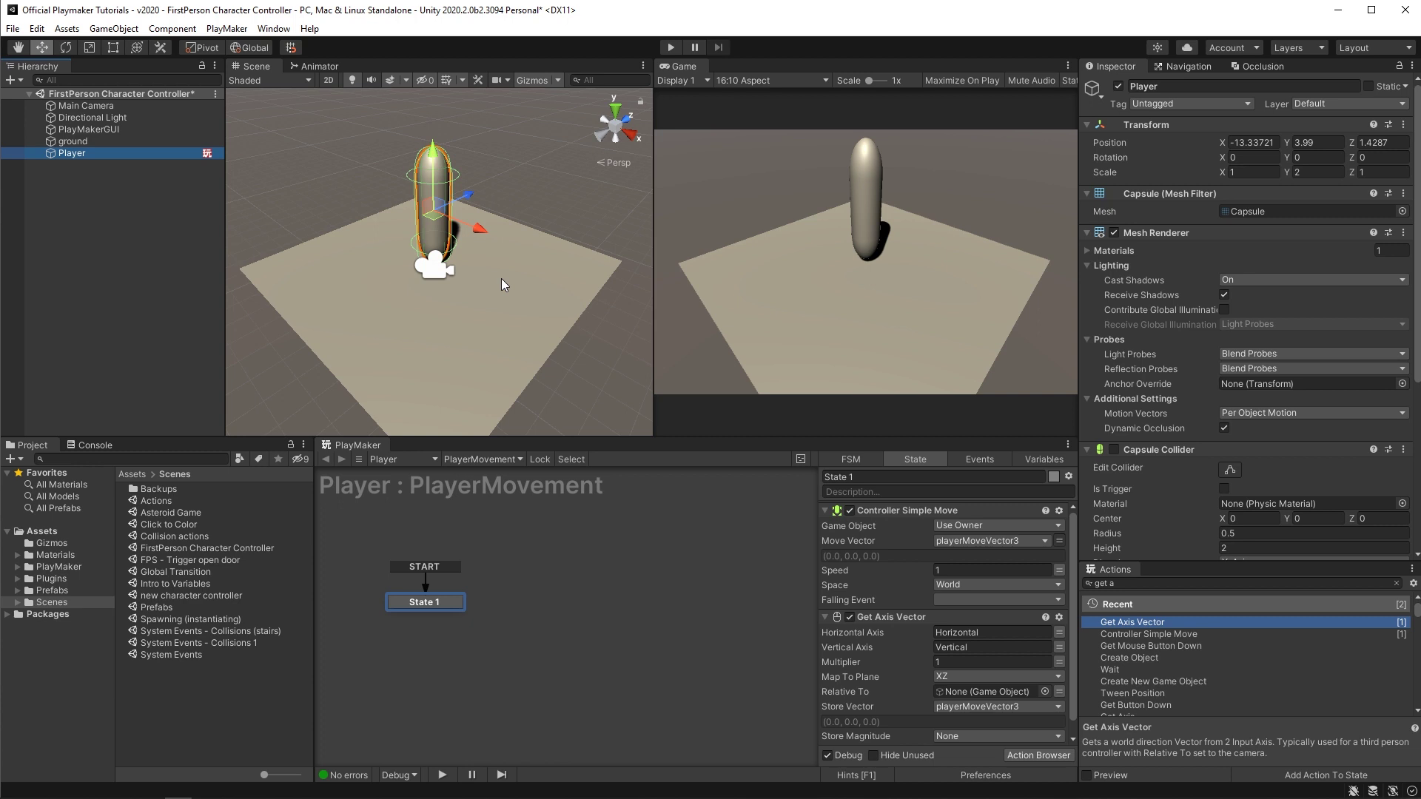
Step: Add a camera as a child of Player and name it PlayerCamera
right_click(71, 155)
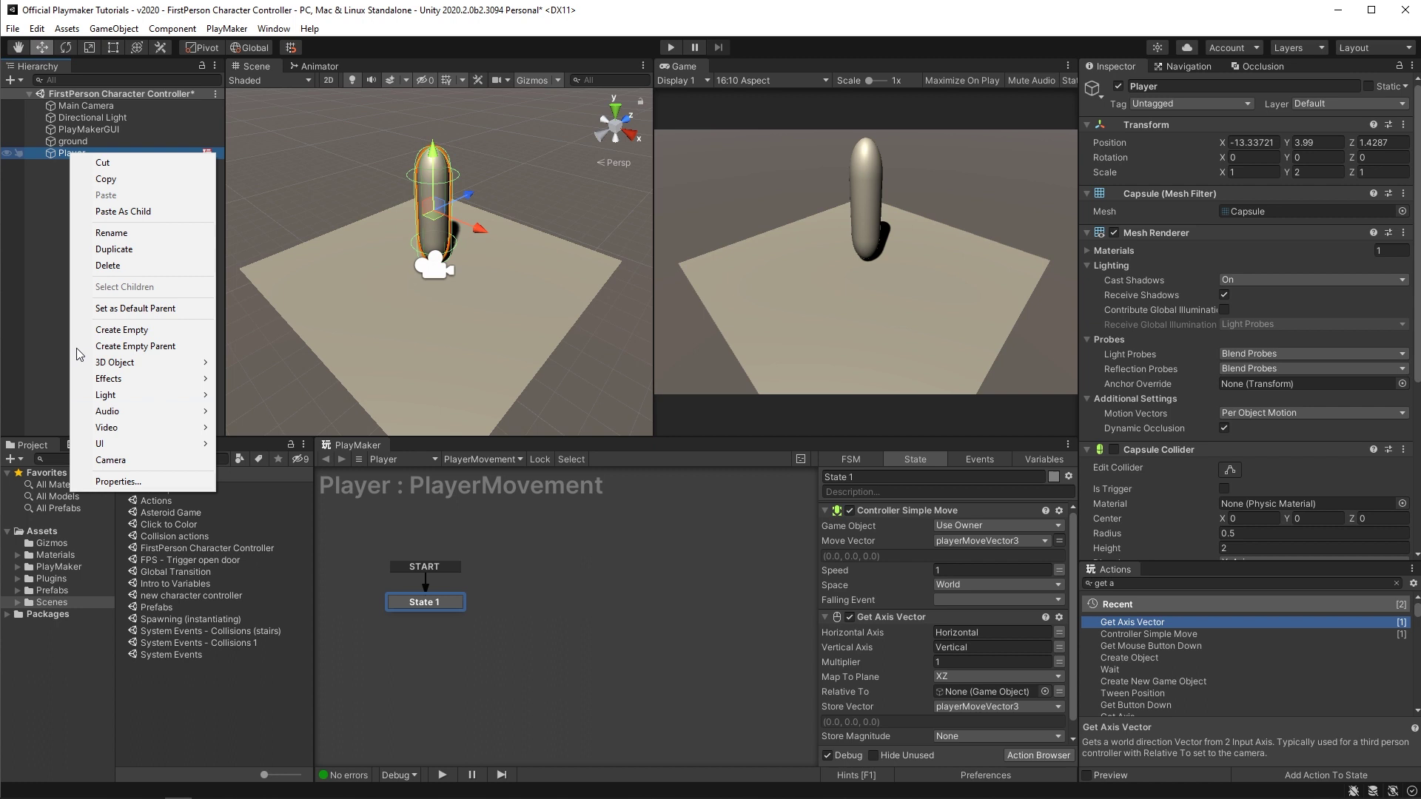
left_click(109, 460)
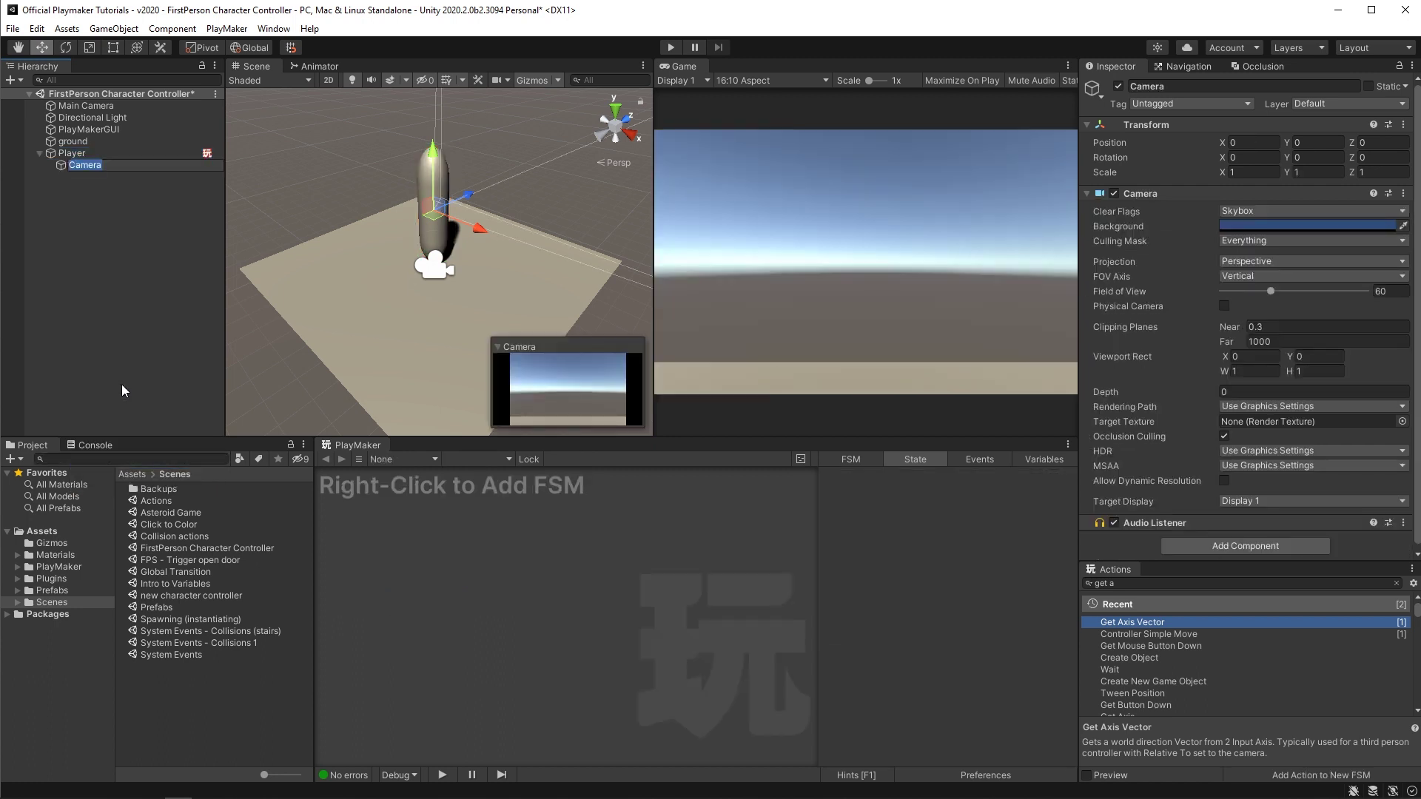
type("PlayerCamera")
key("Return")
Step: Raise PlayerCamera to Y 0.754 near the top of the capsule
key("f")
left_click_drag(359, 260, 438, 255, "alt")
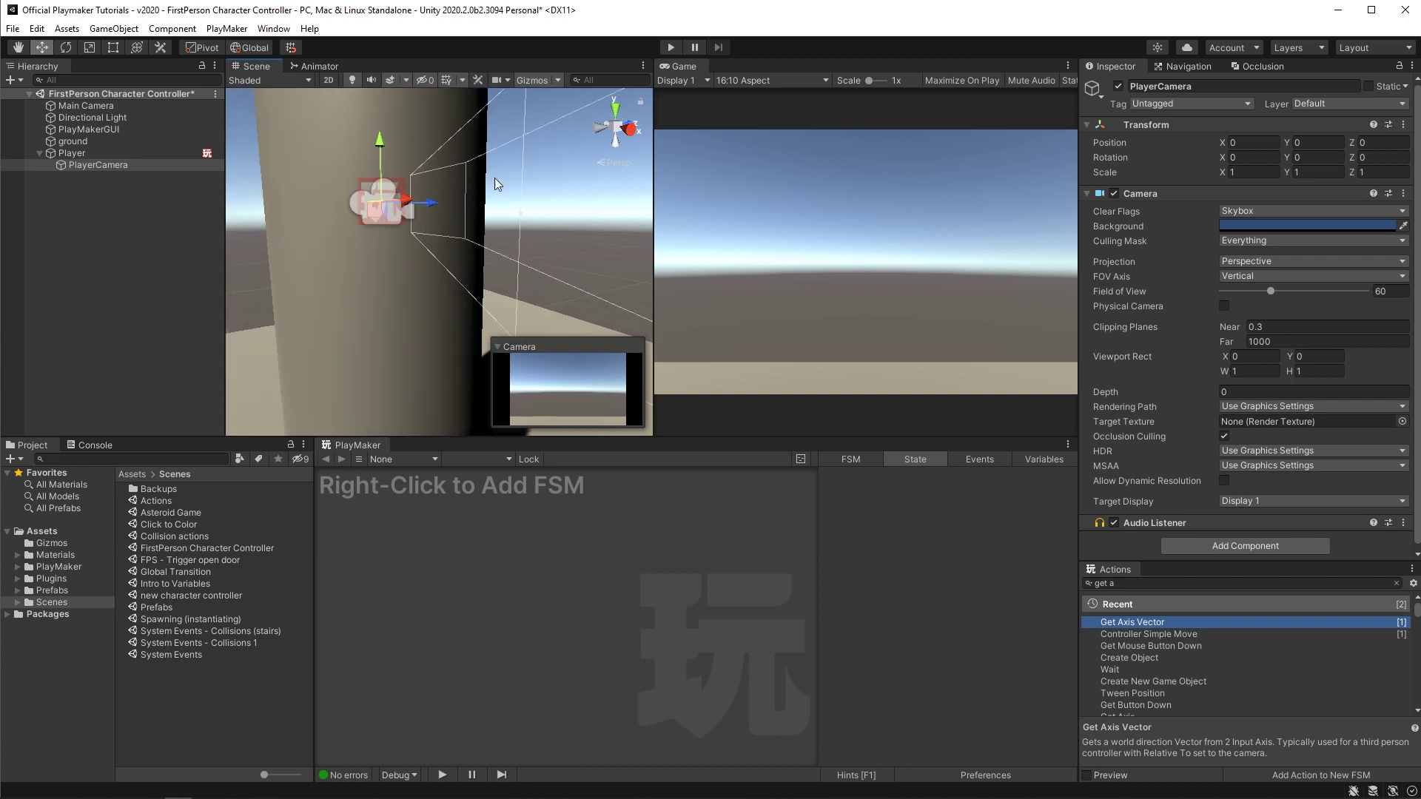
left_click_drag(400, 261, 423, 238, "alt")
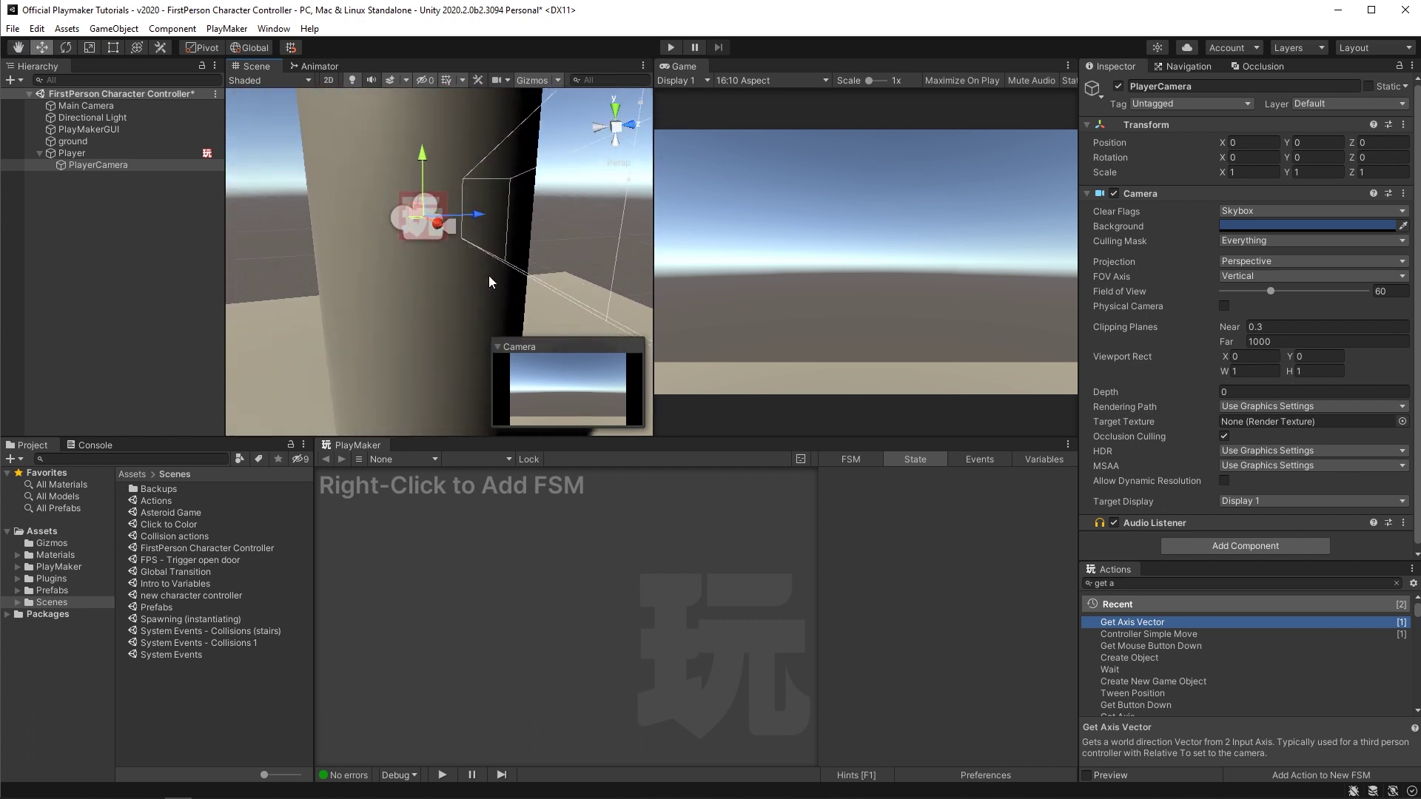
left_click_drag(489, 281, 347, 253, "alt")
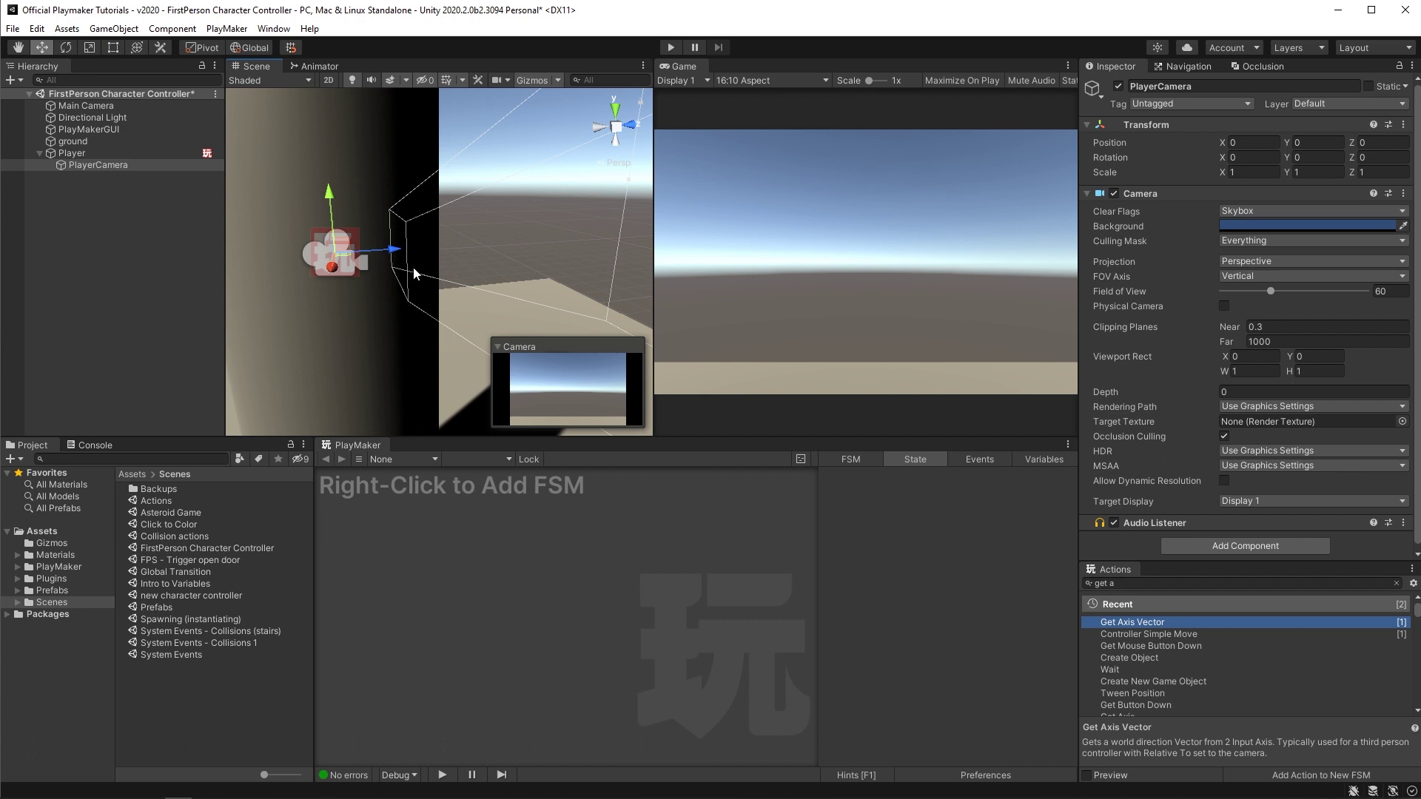
scroll(432, 295, "down", 3)
left_click_drag(385, 194, 376, 162)
middle_click_drag(376, 162, 377, 220)
left_click_drag(378, 220, 459, 194)
Step: Nudge PlayerCamera forward to Z 0.261, then add a PlayMaker FSM to Player named PlayerLook
middle_click_drag(459, 194, 340, 265)
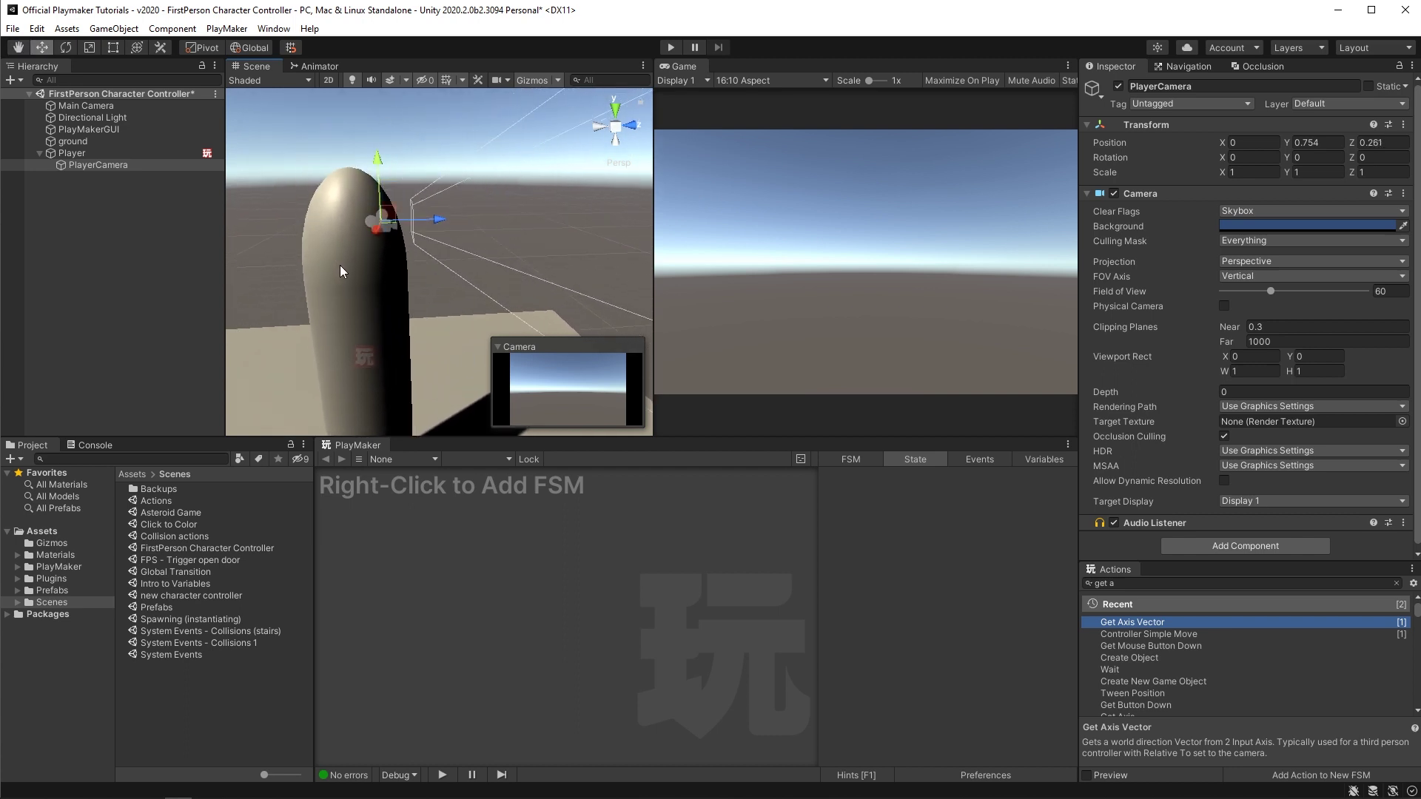
left_click(82, 151)
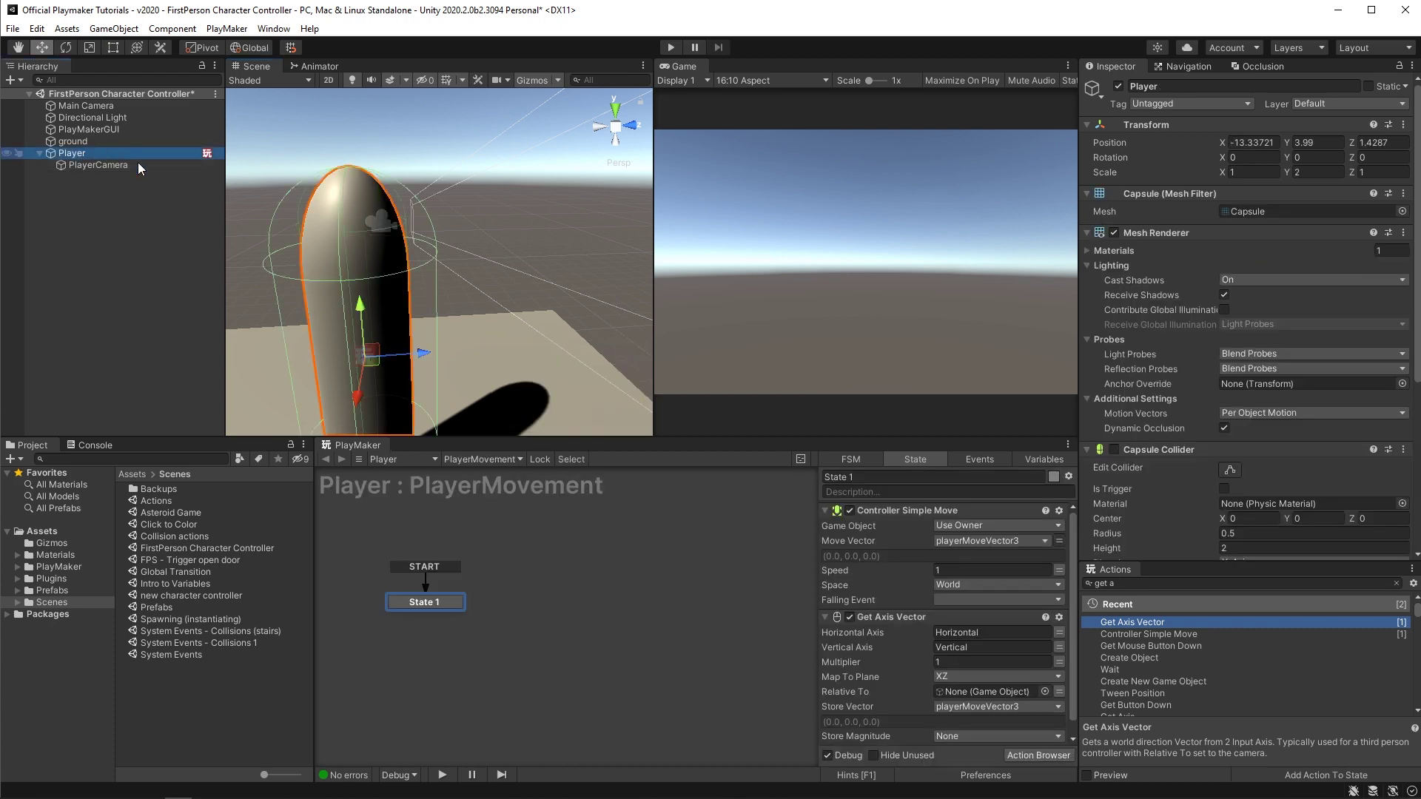
scroll(1165, 405, "down", 5)
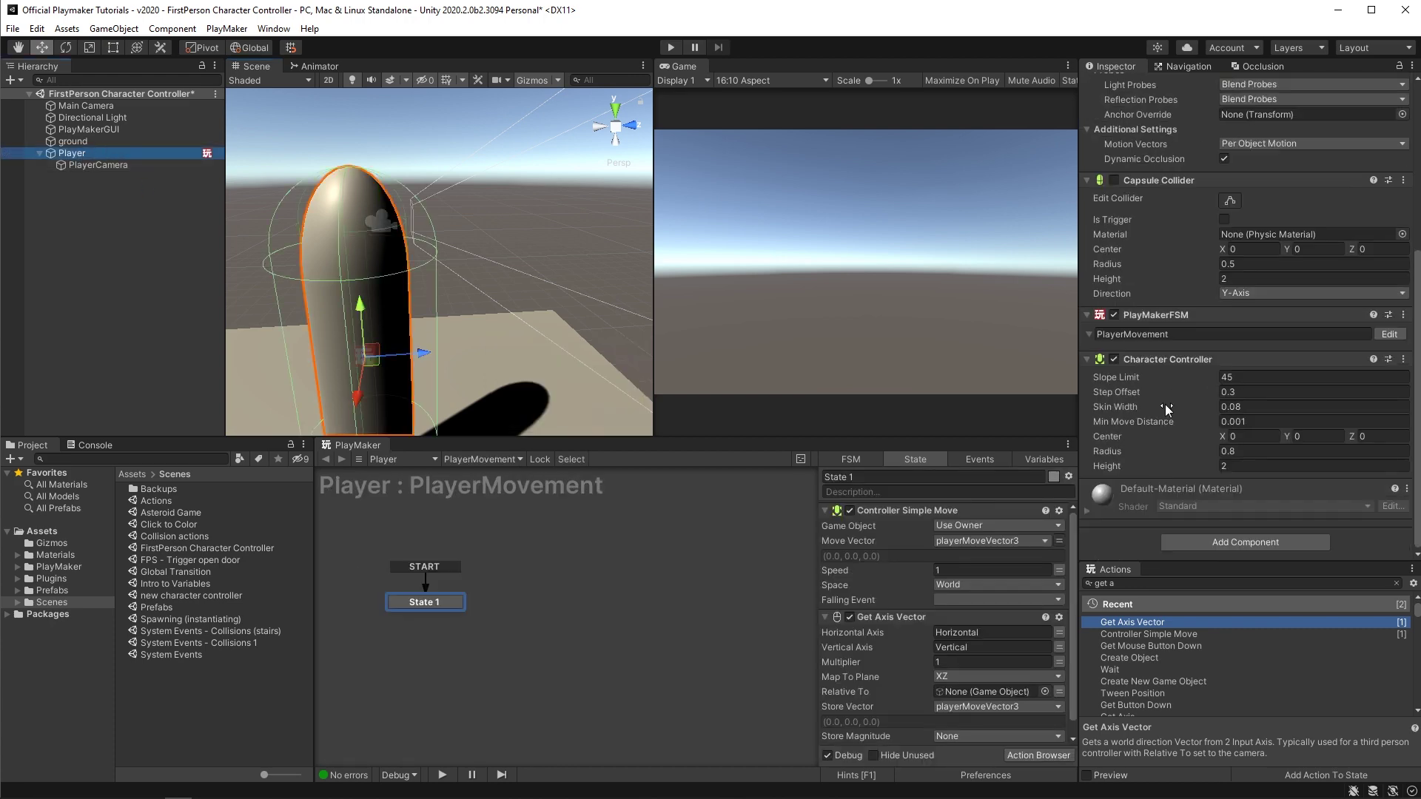
left_click(1188, 540)
type("fsm")
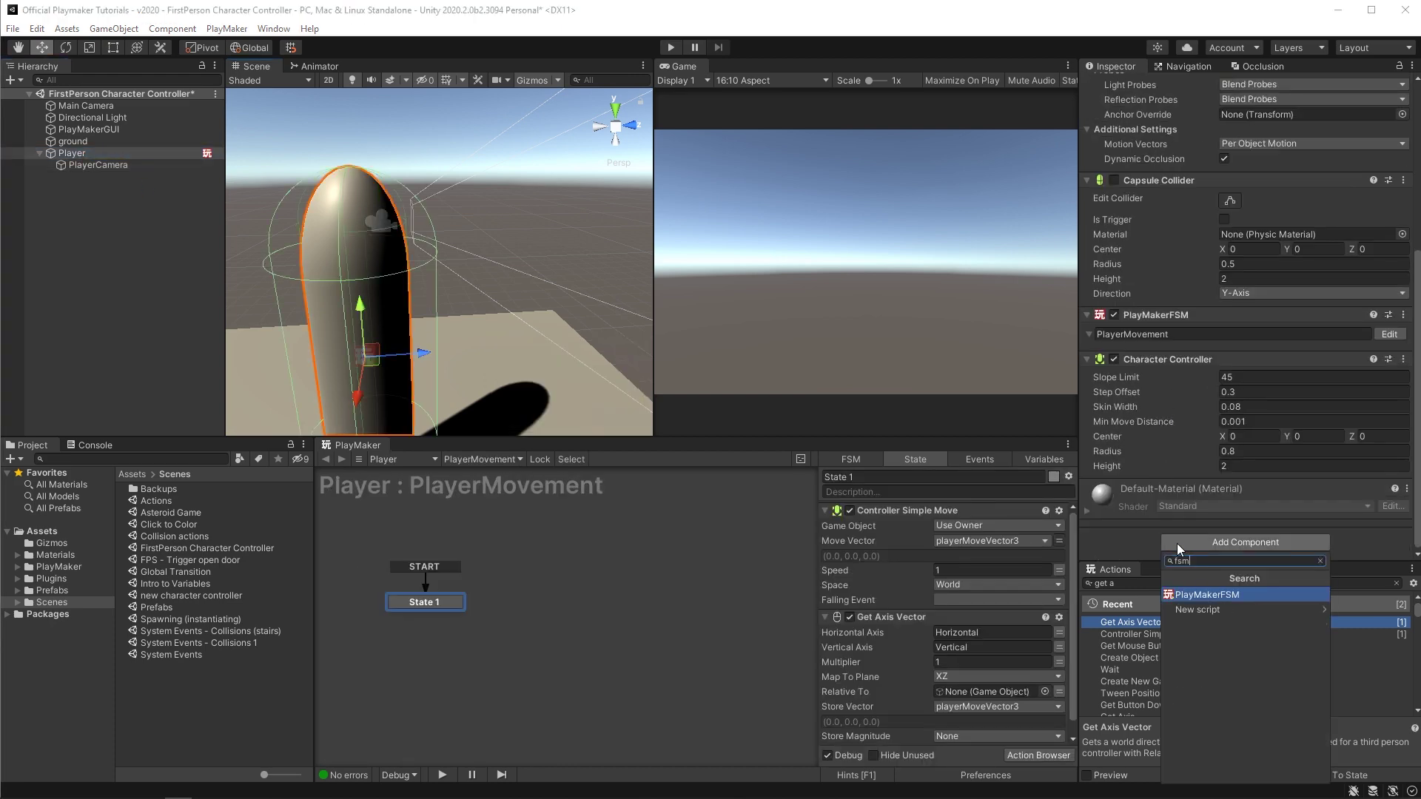
key("Return")
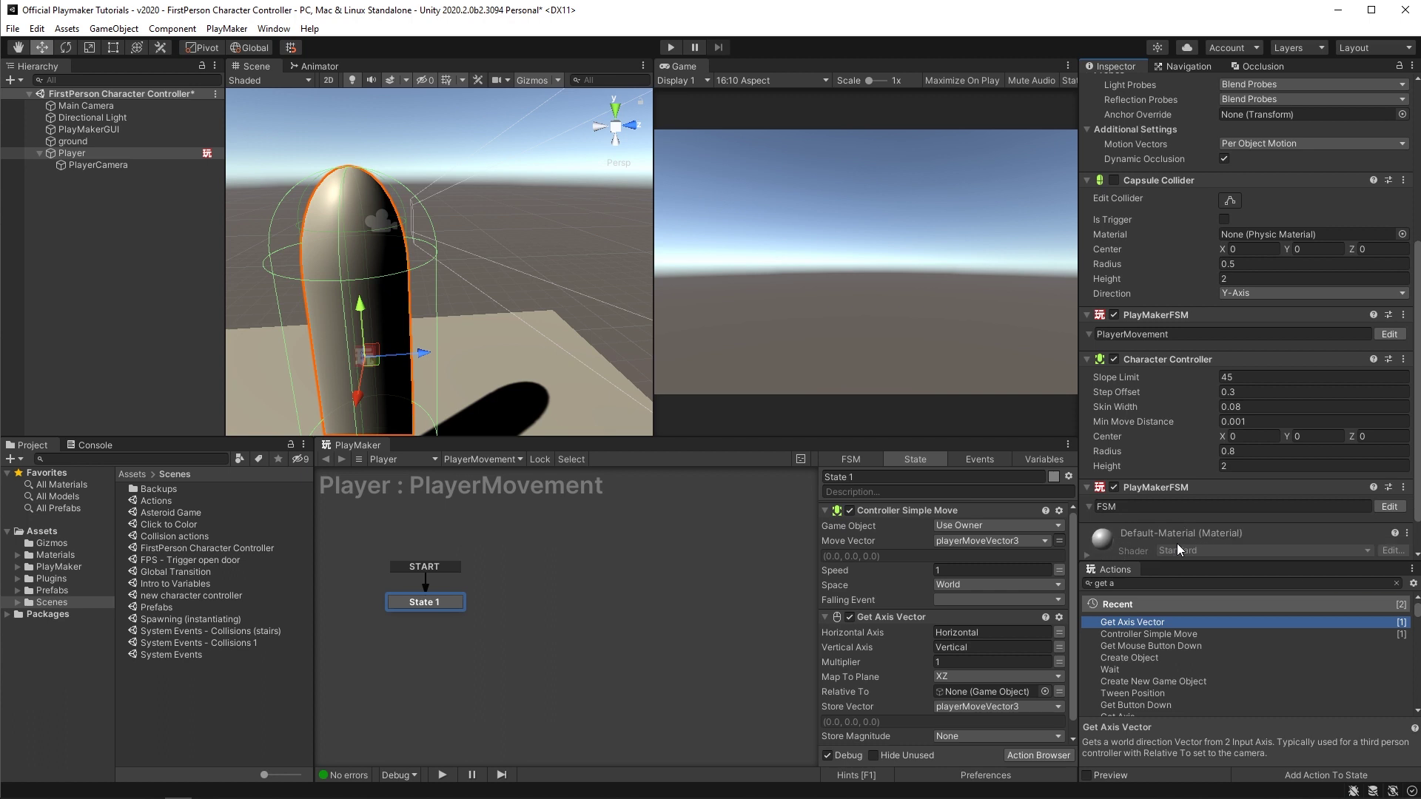
left_click(1138, 507)
type("Player")
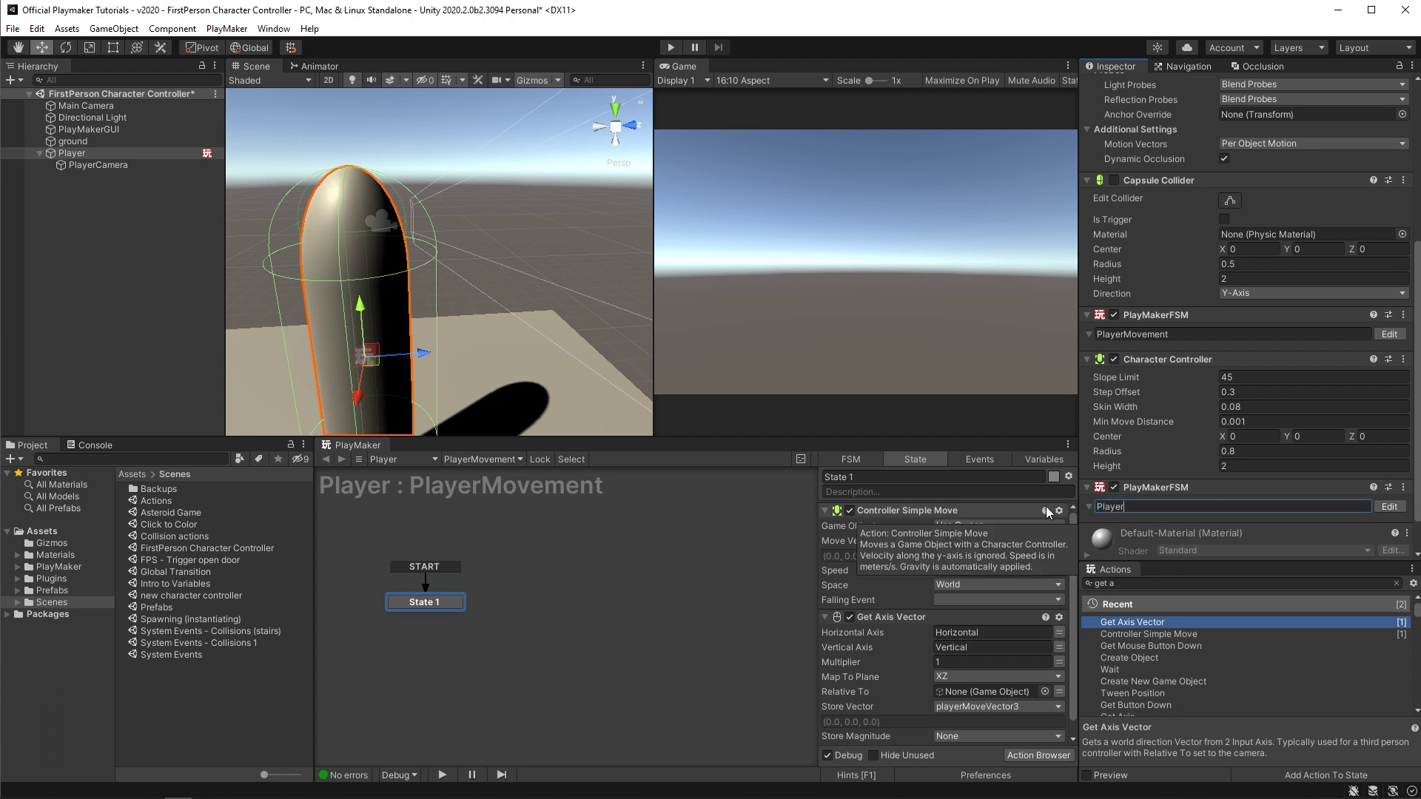
type("Look")
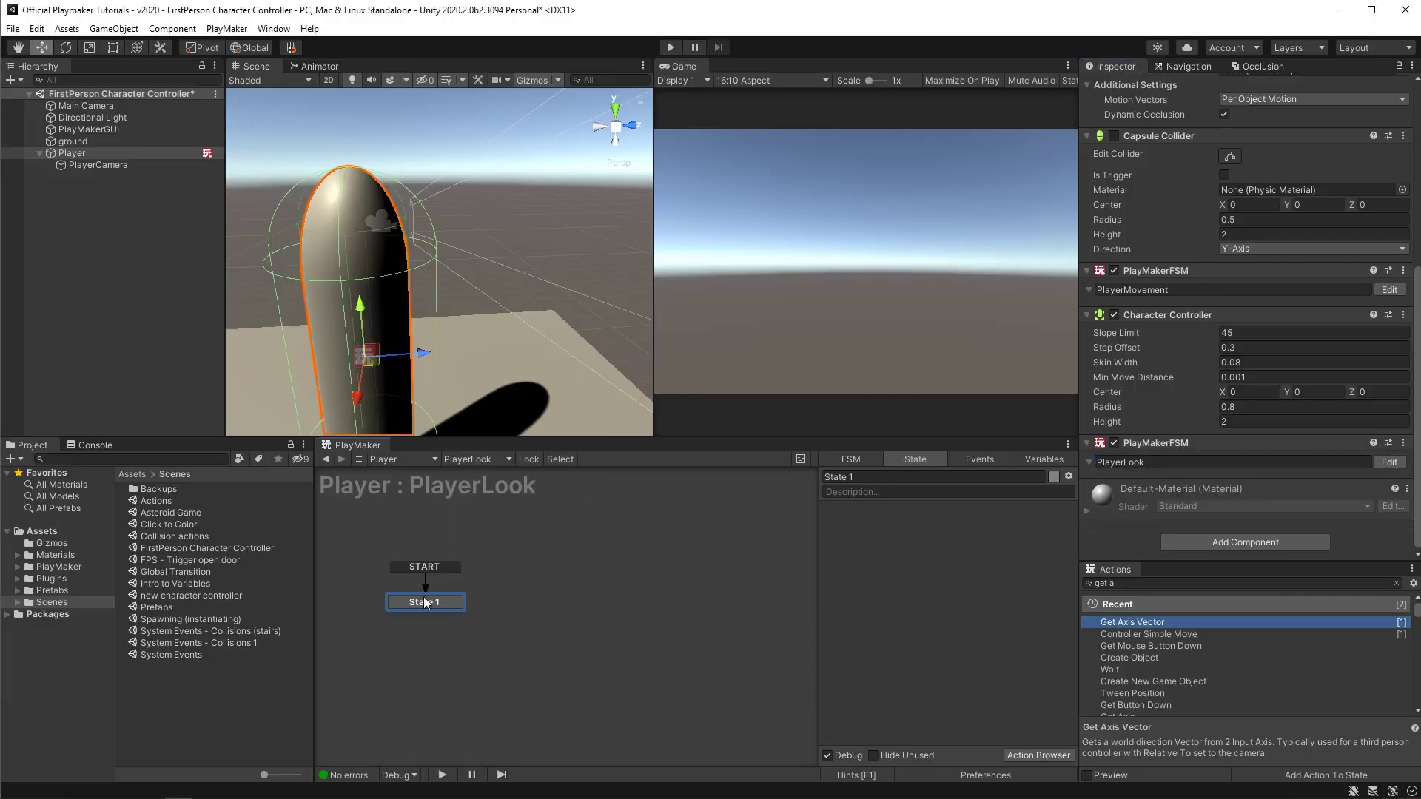
Step: Add a Mouse Look action to State 1 of the PlayerLook FSM
left_click(544, 596)
left_click(1184, 583)
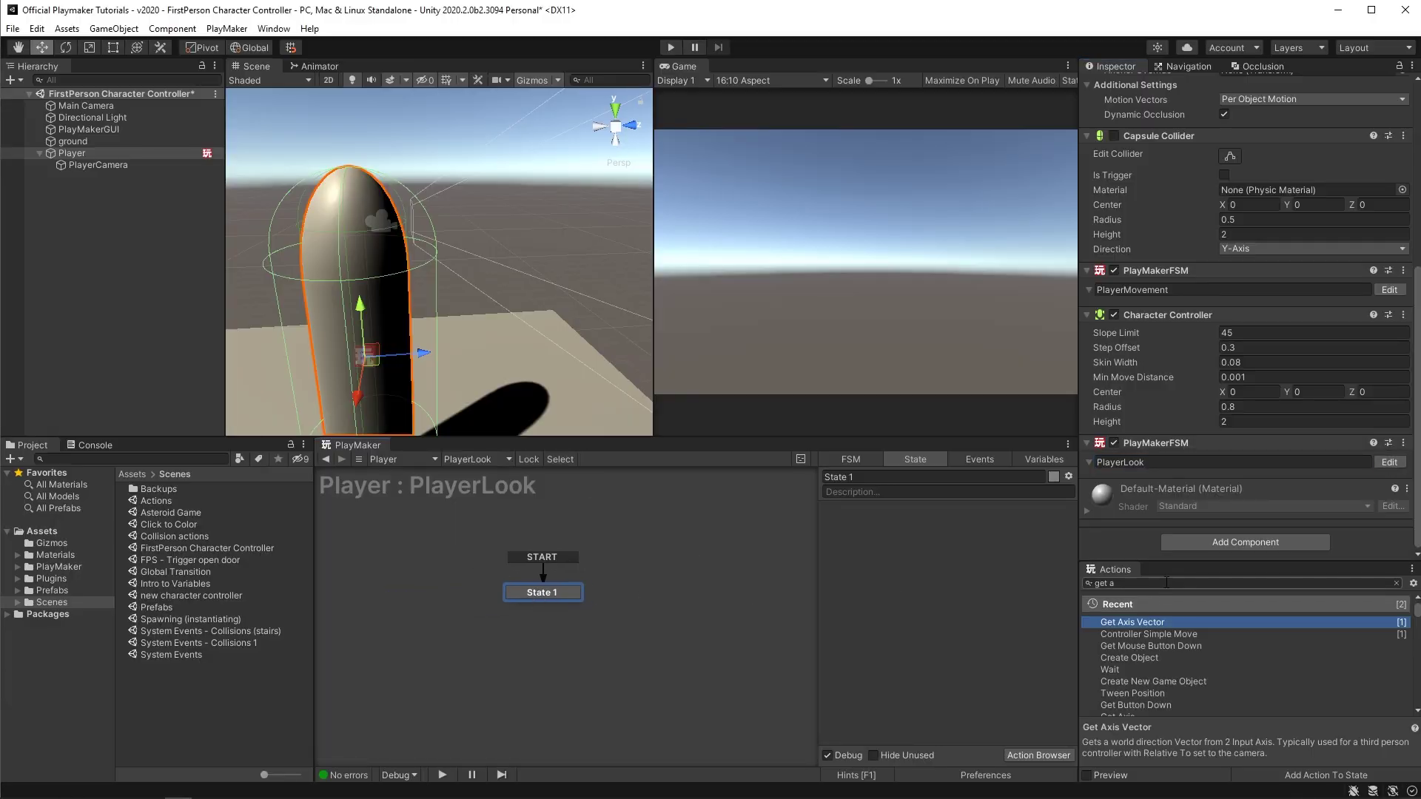
type("mouse look")
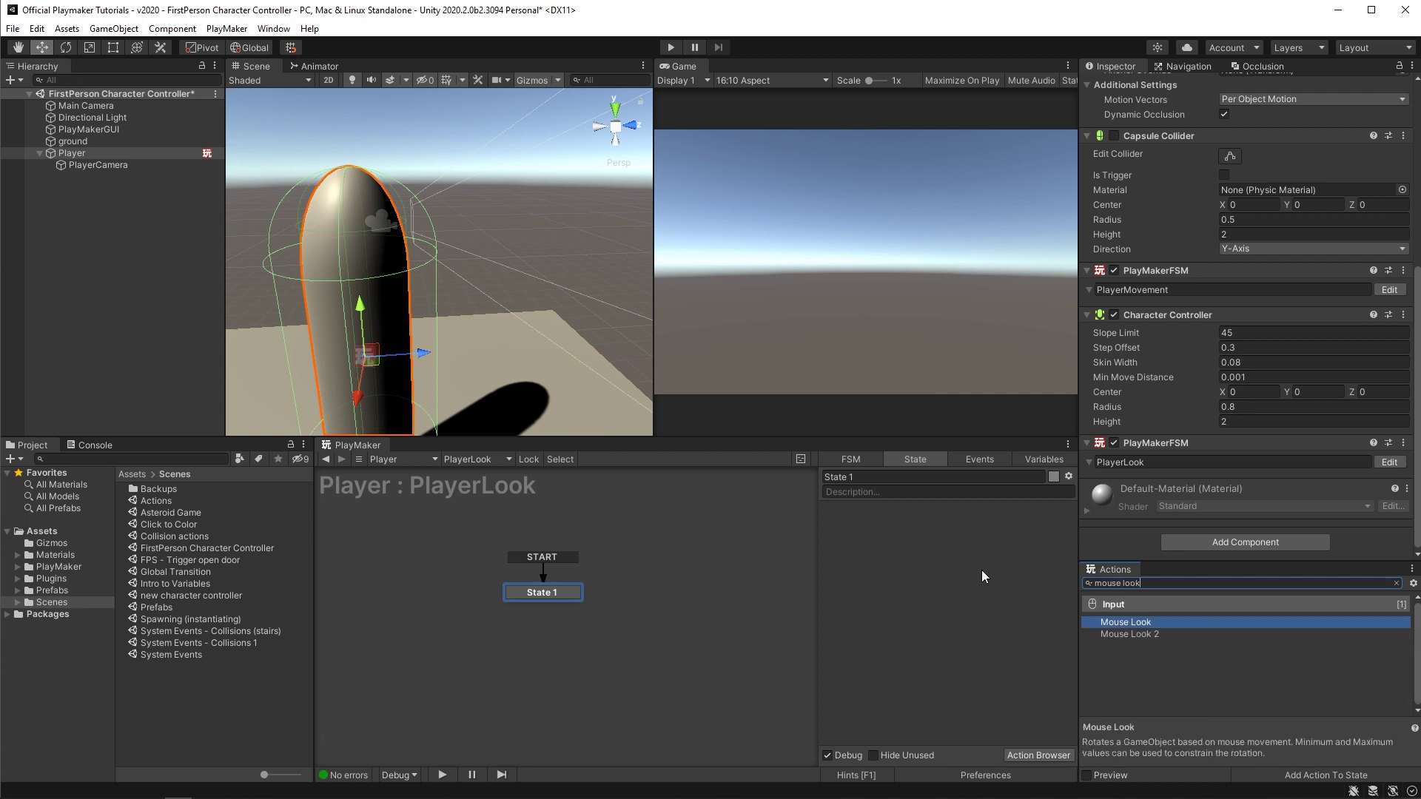
key("Return")
Step: Point Mouse Look at PlayerCamera, restrict it to Mouse Y, and start a Play test
left_click(958, 527)
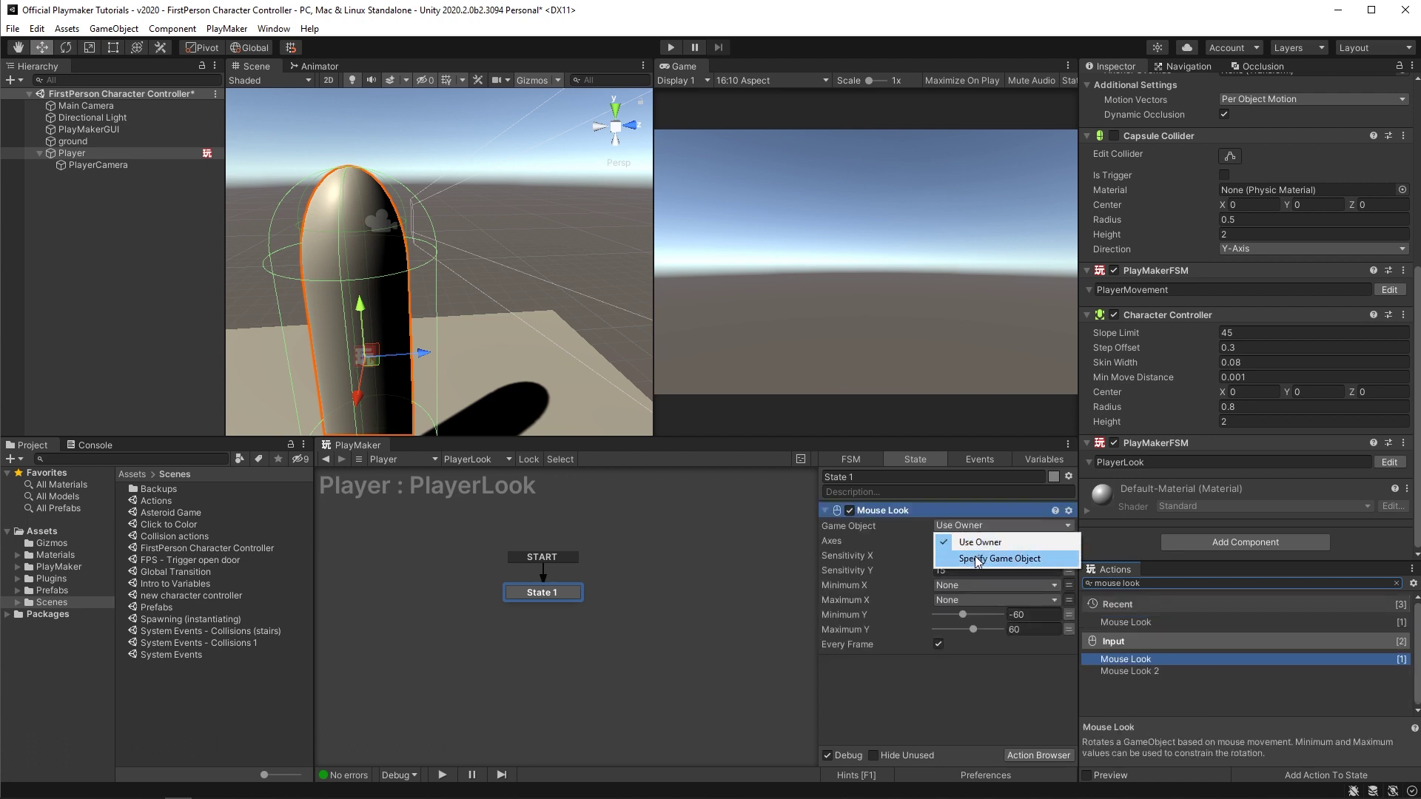
left_click(976, 558)
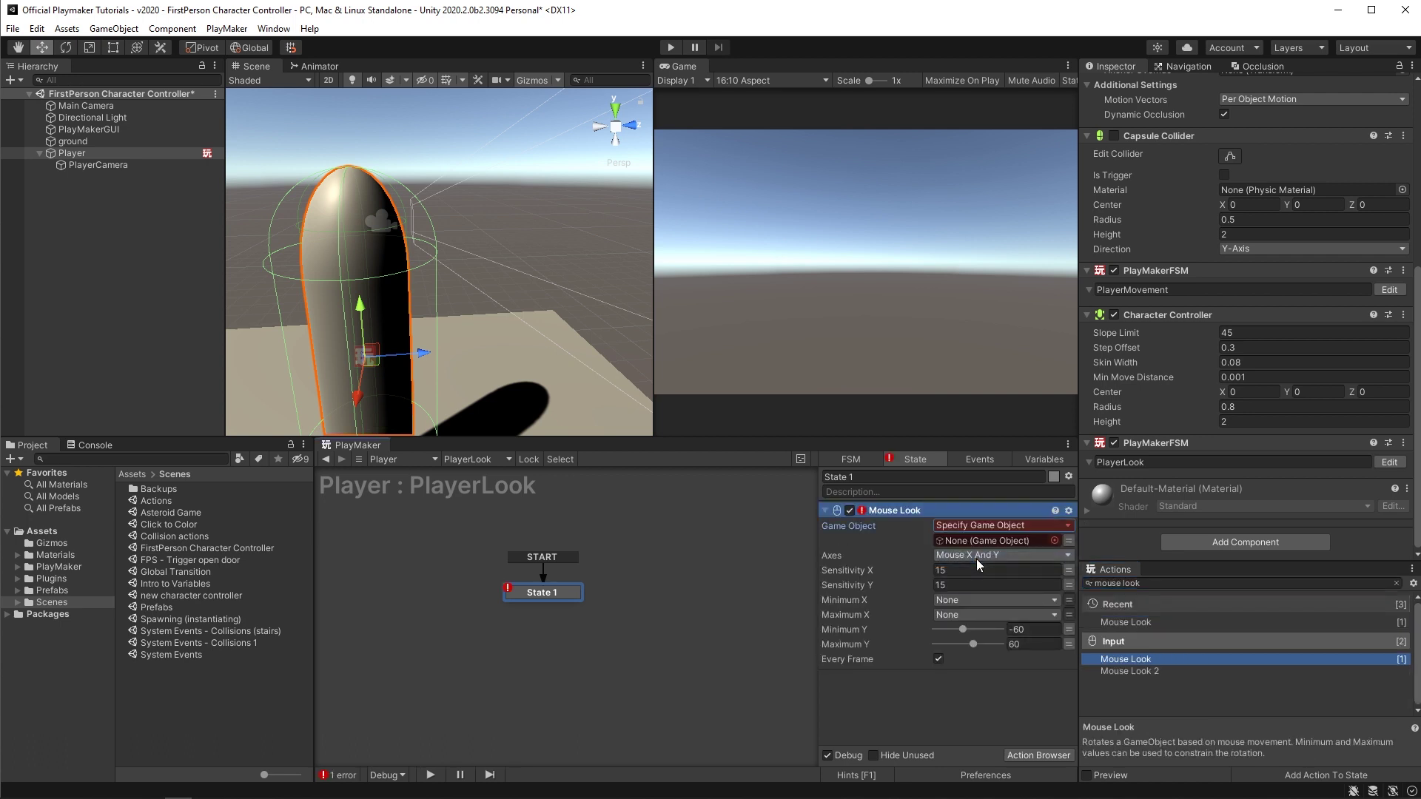
left_click_drag(92, 164, 966, 539)
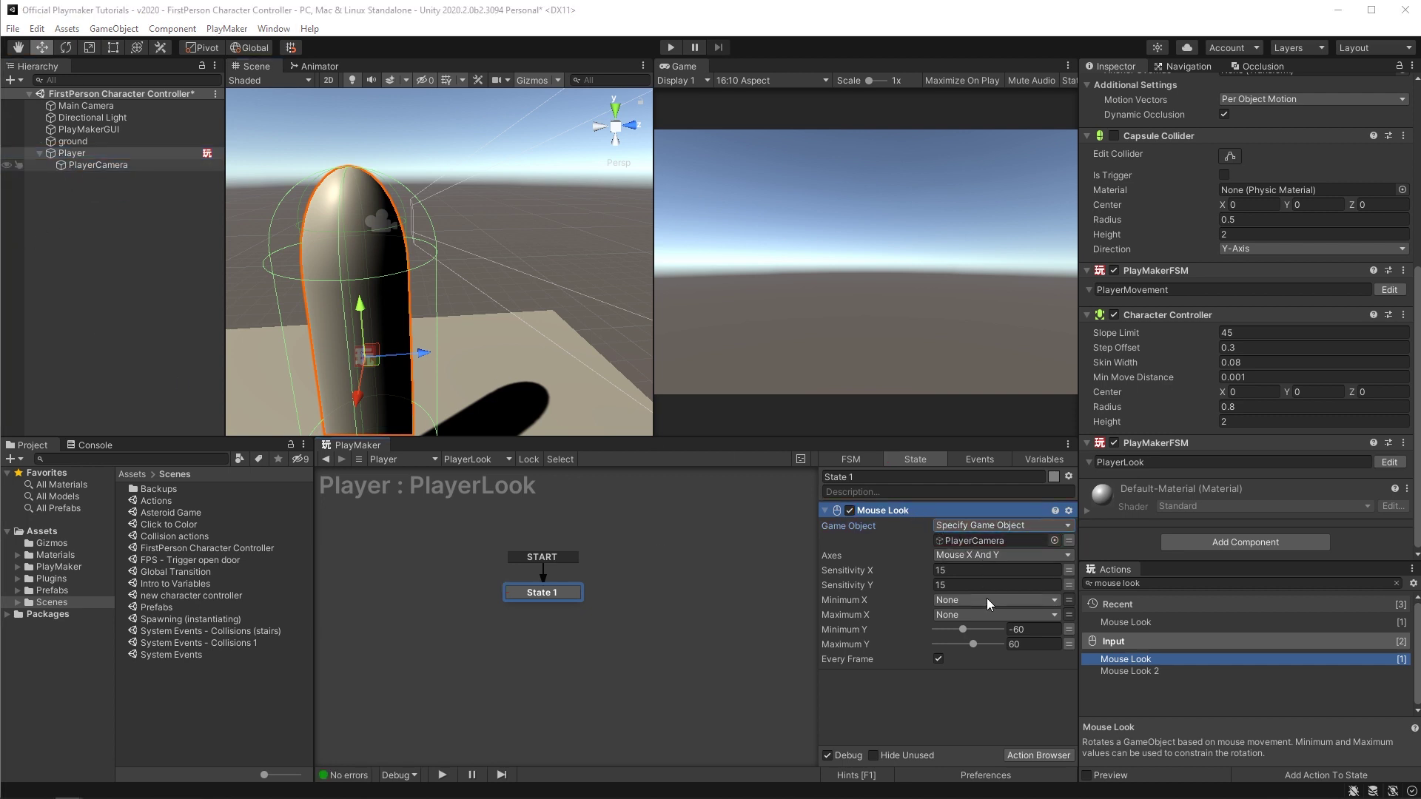
left_click(973, 557)
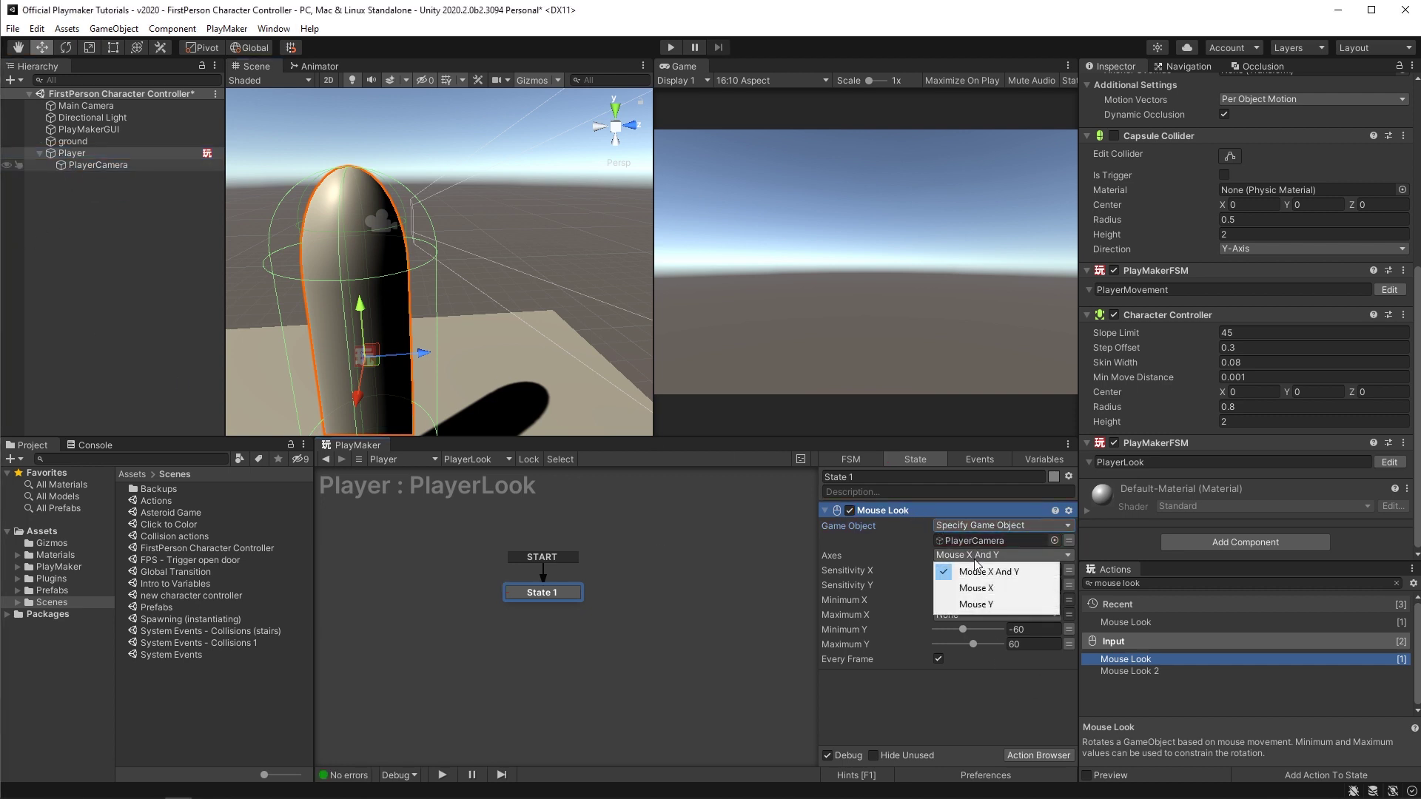
left_click(984, 607)
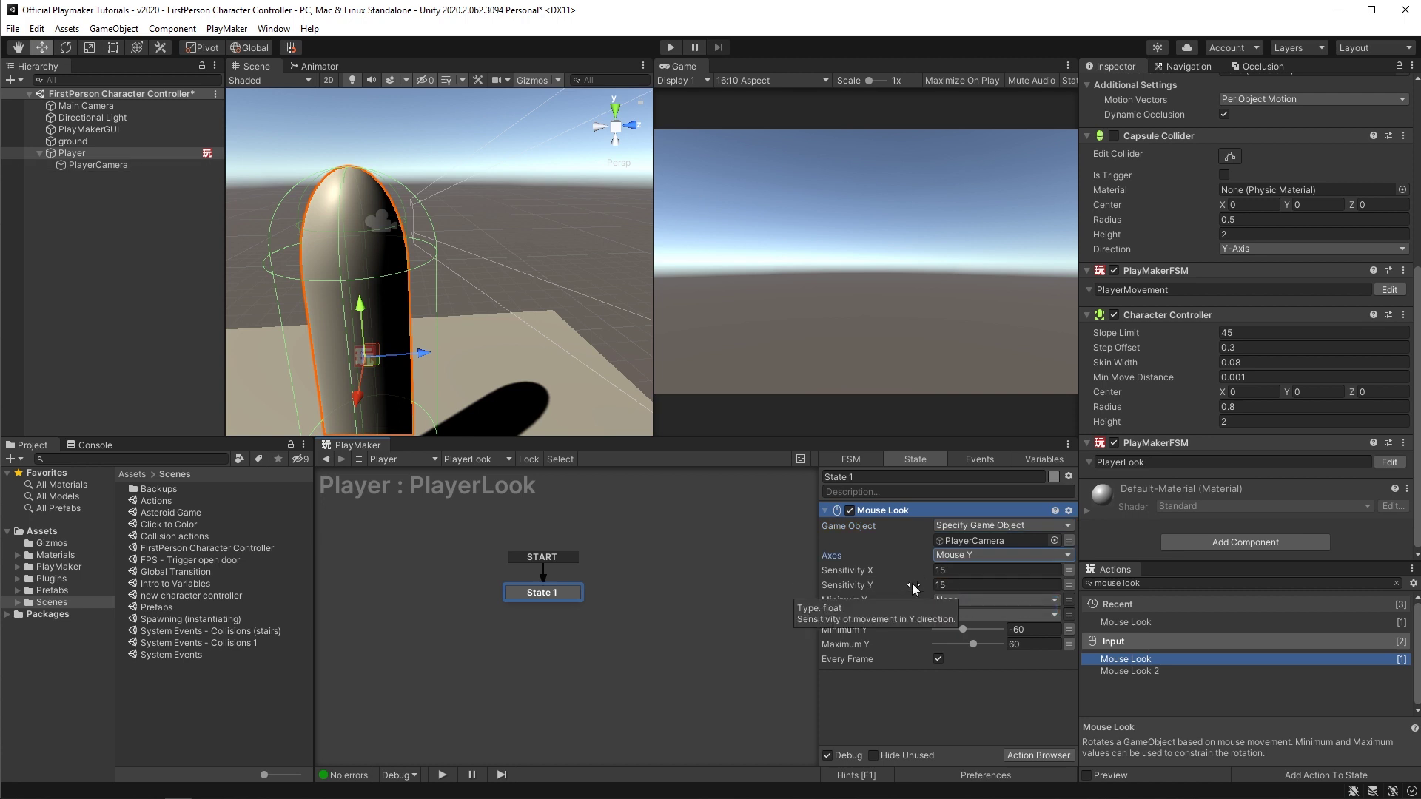
left_click(670, 49)
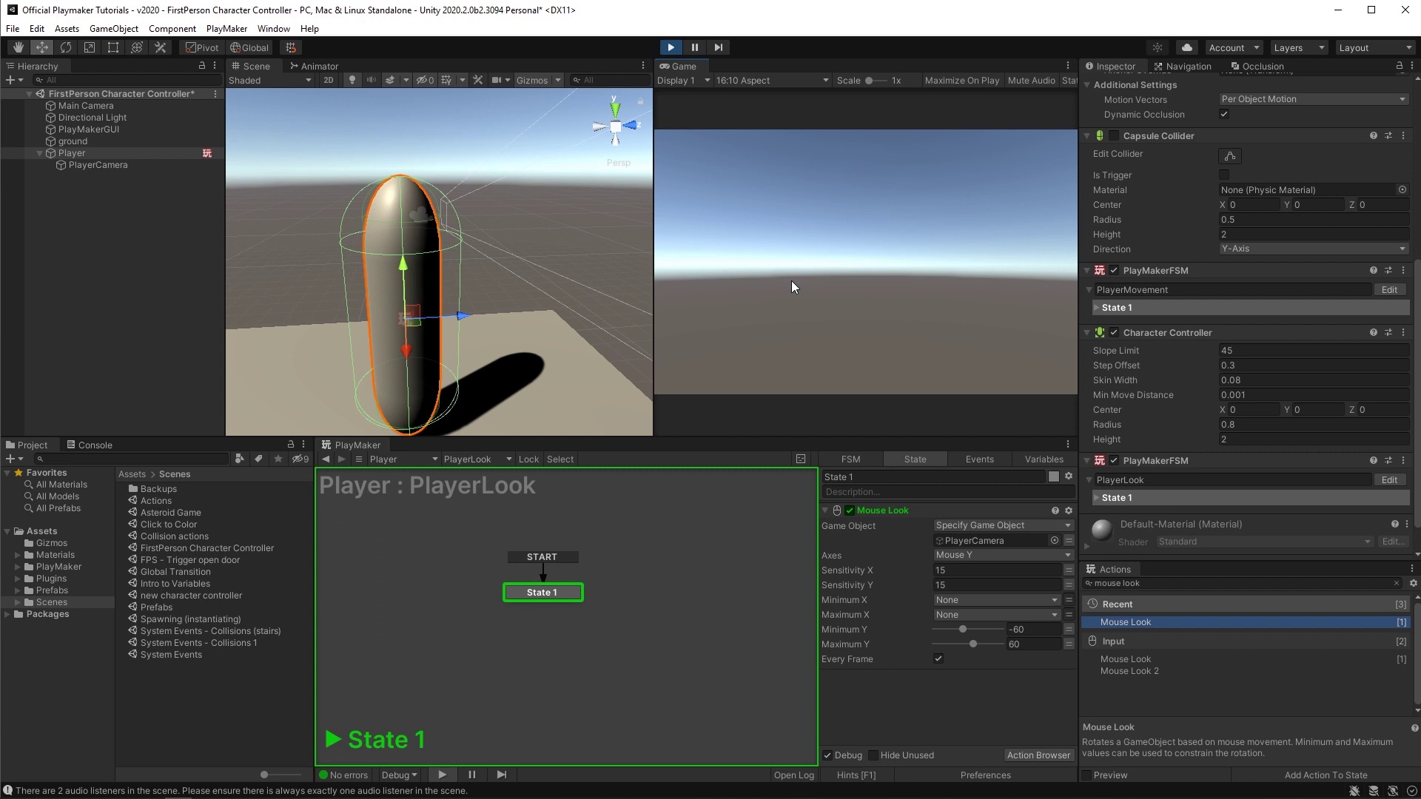
Step: Add a second Mouse Look to State 1 with Axes set to Mouse X, then test in Play
key("ctrl+p")
double_click(1148, 626)
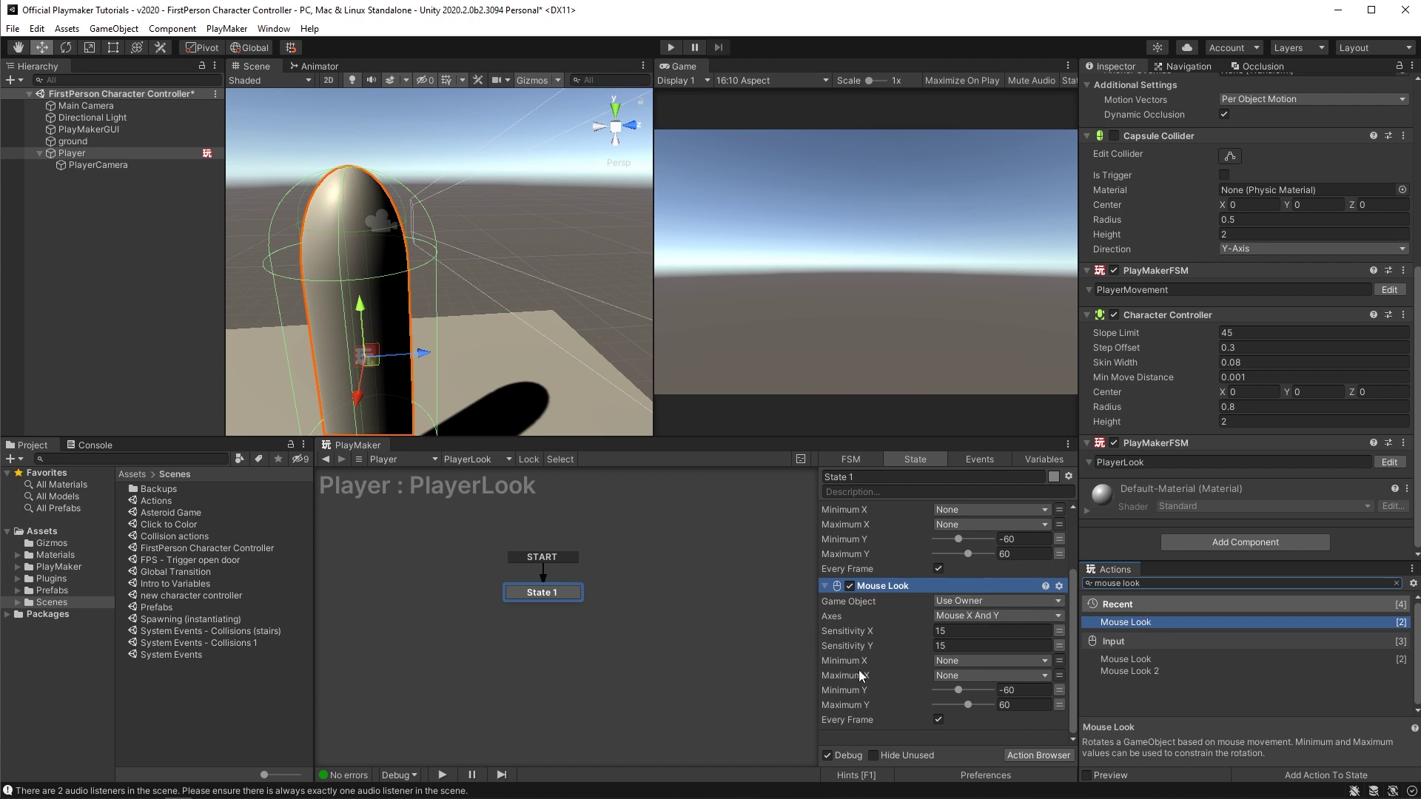
left_click(961, 616)
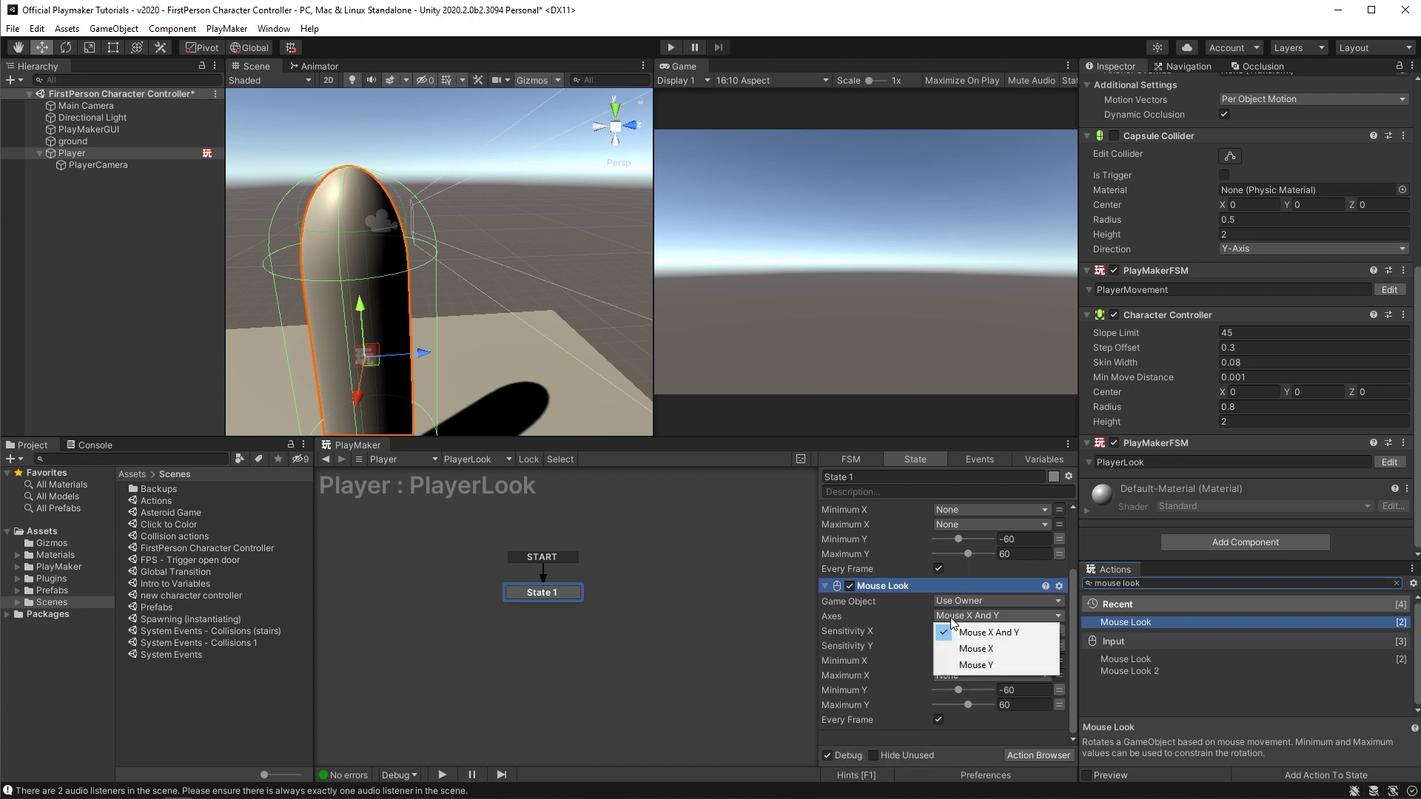
left_click(983, 649)
left_click(670, 47)
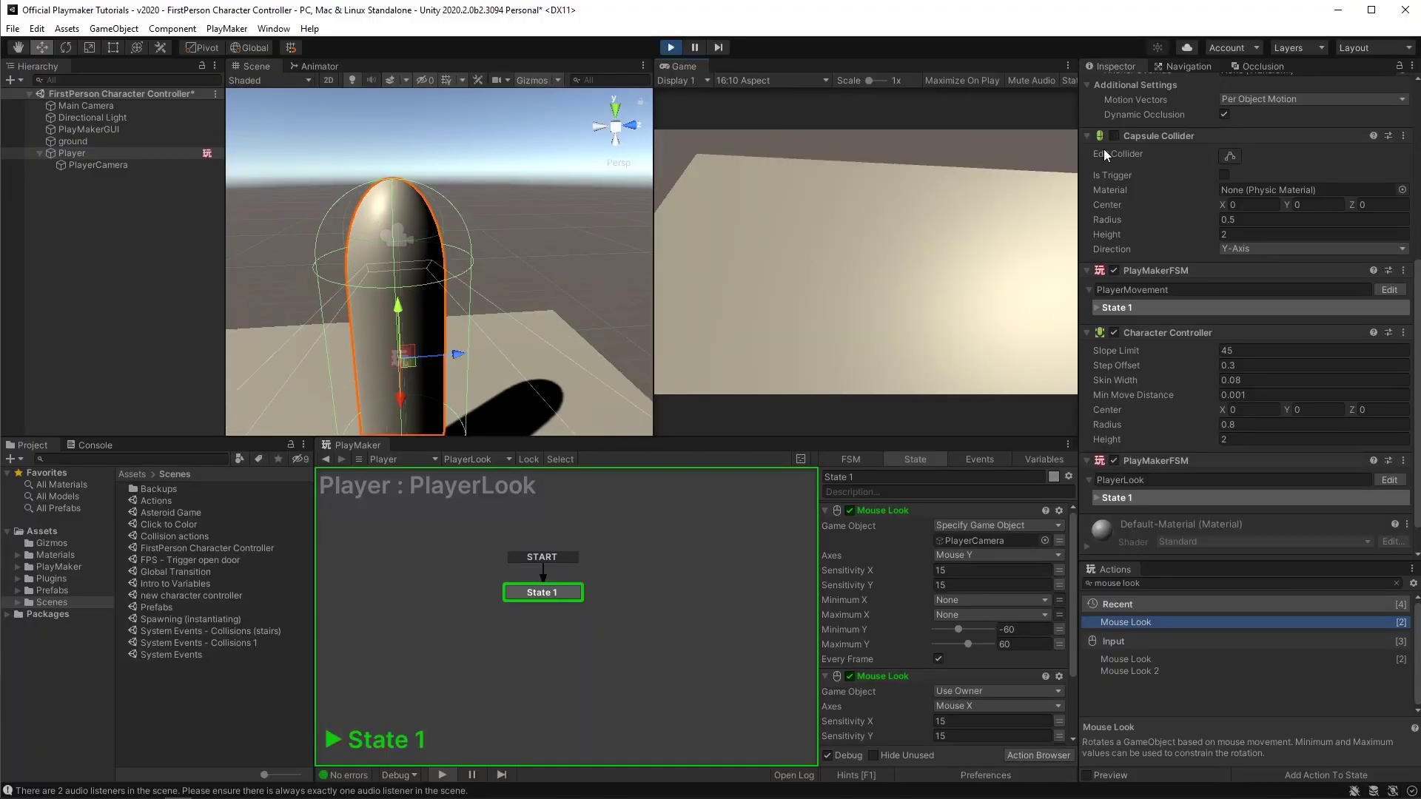
Step: Make PlayerMovement's Get Axis Vector relative to the Player object
key("ctrl+p")
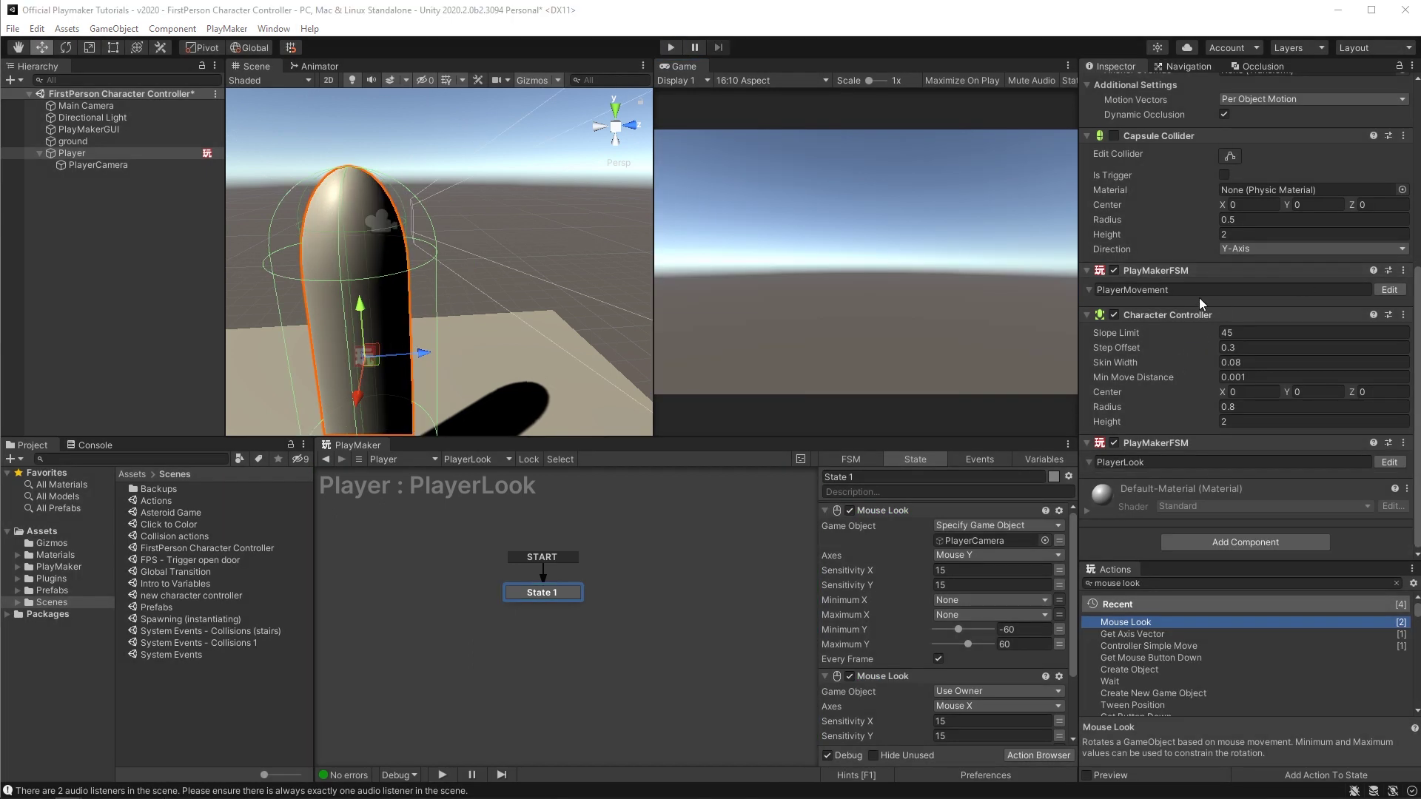
left_click(1388, 290)
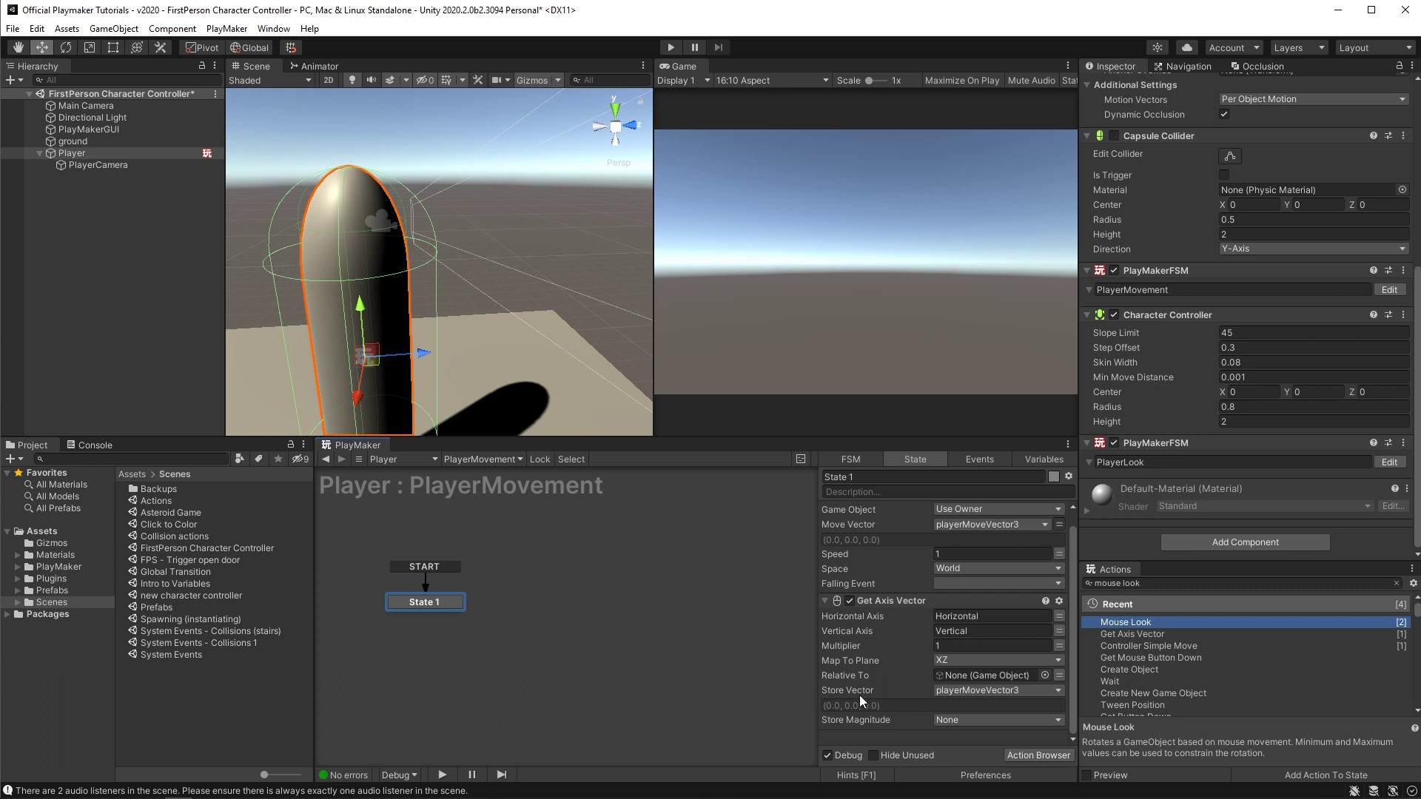
left_click_drag(81, 162, 980, 676)
Step: Frame the capsule and test walking it across the ground with W in Play mode
left_click_drag(481, 264, 423, 274, "alt")
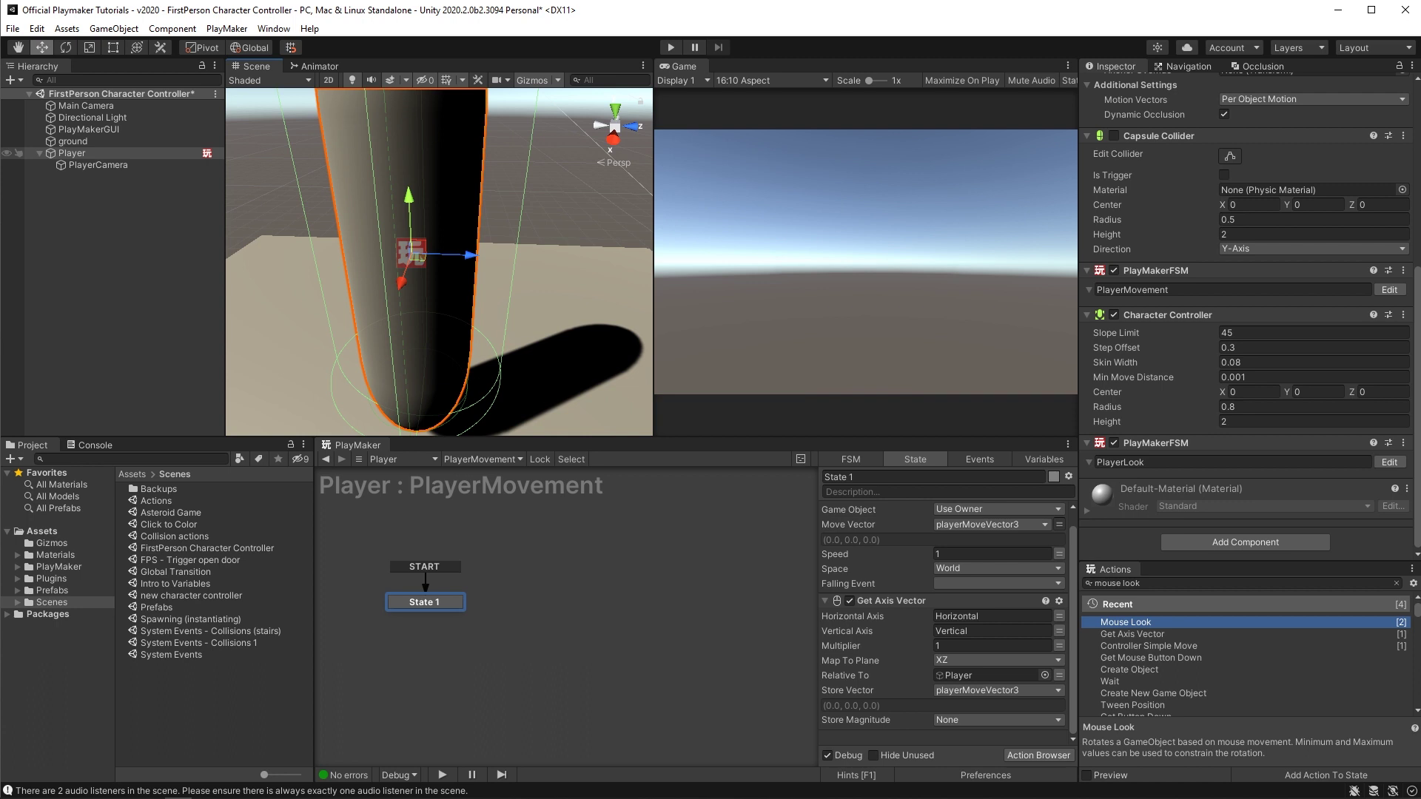
key("f")
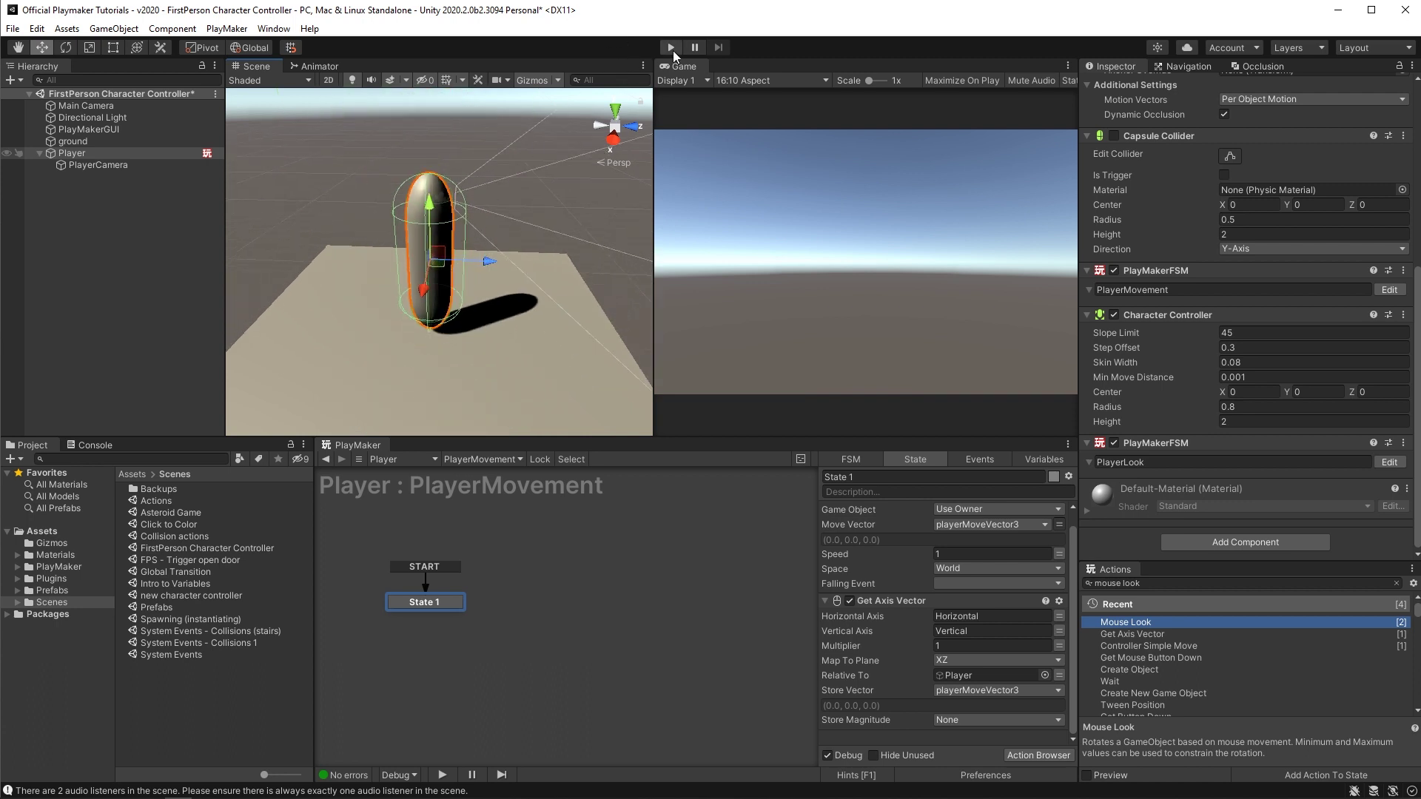
left_click(672, 48)
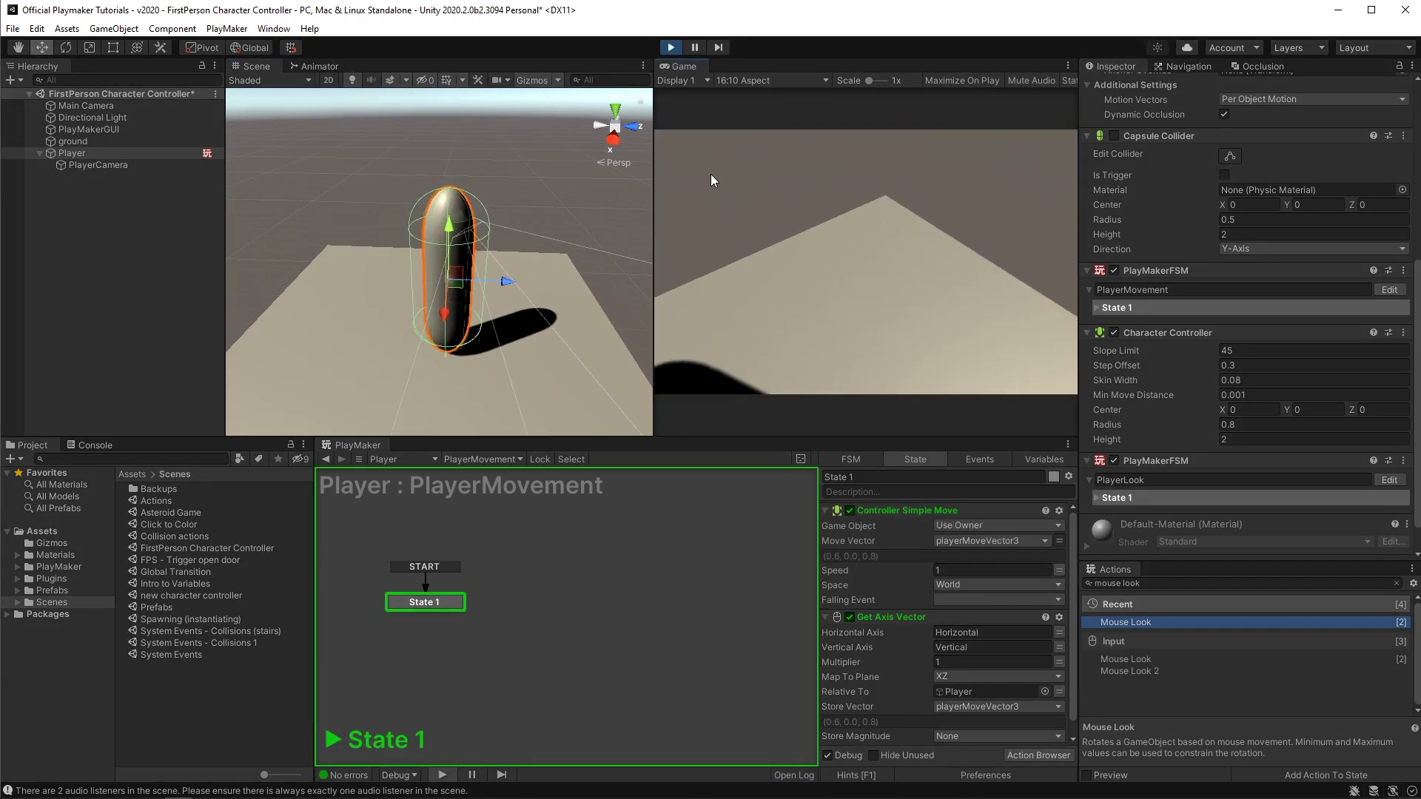
key("w")
key("w")
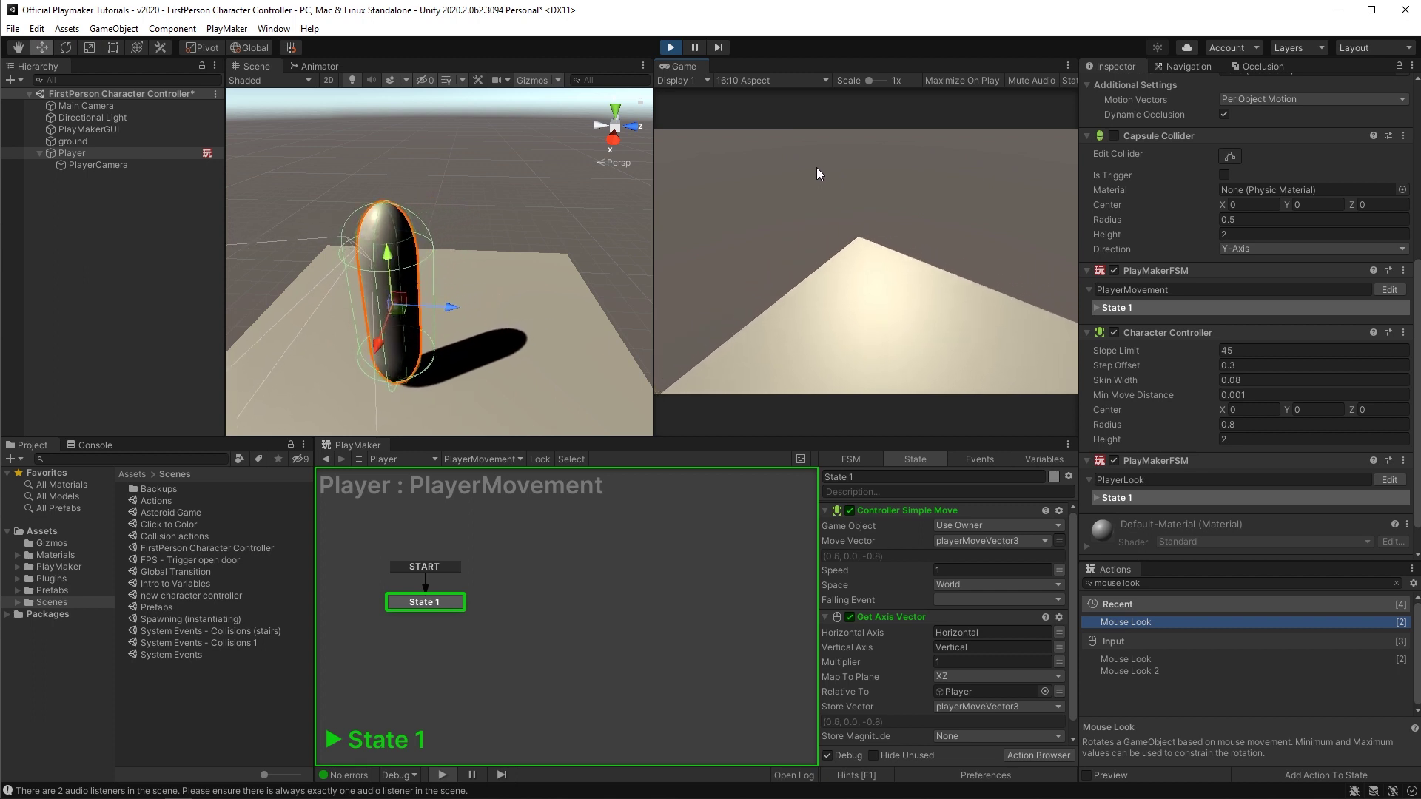
key("w")
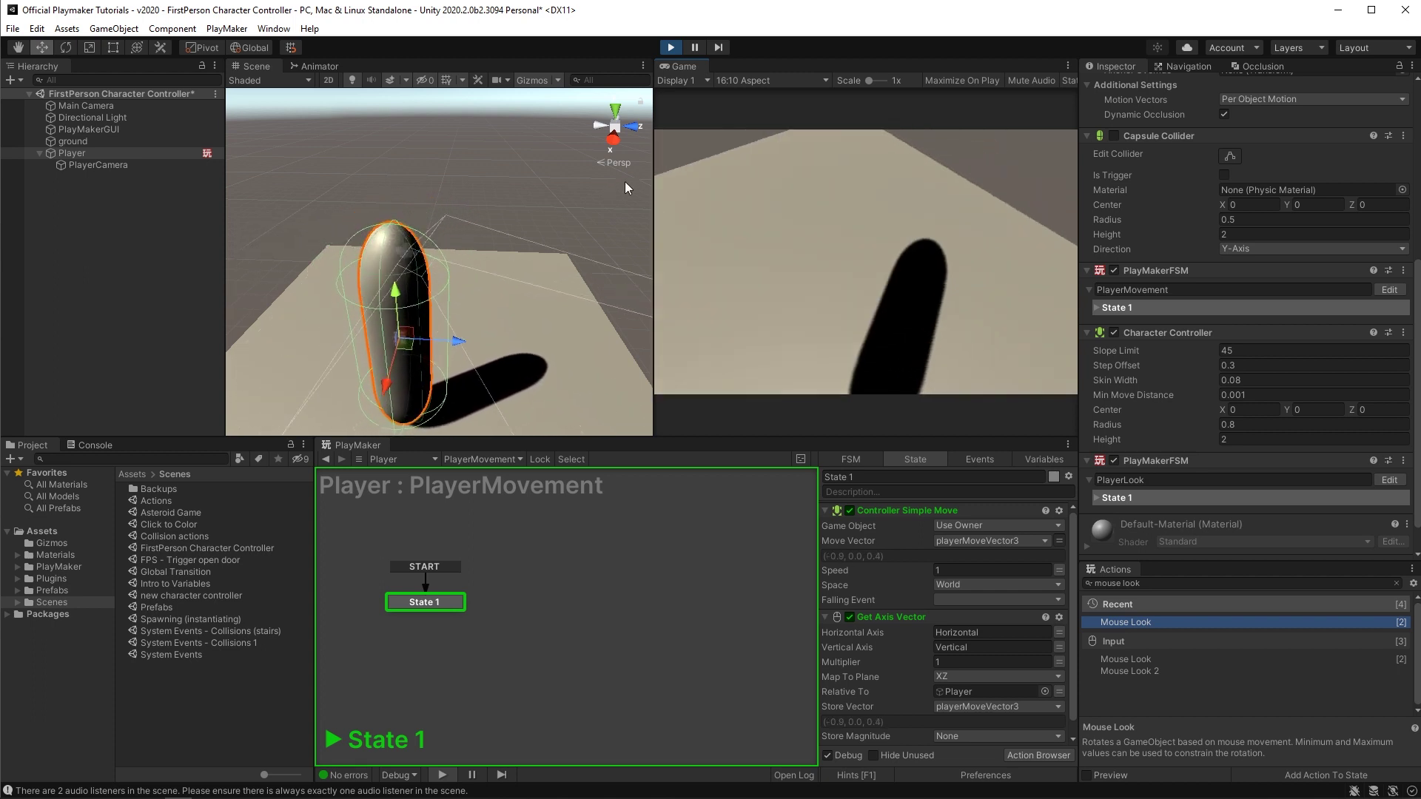
key("w")
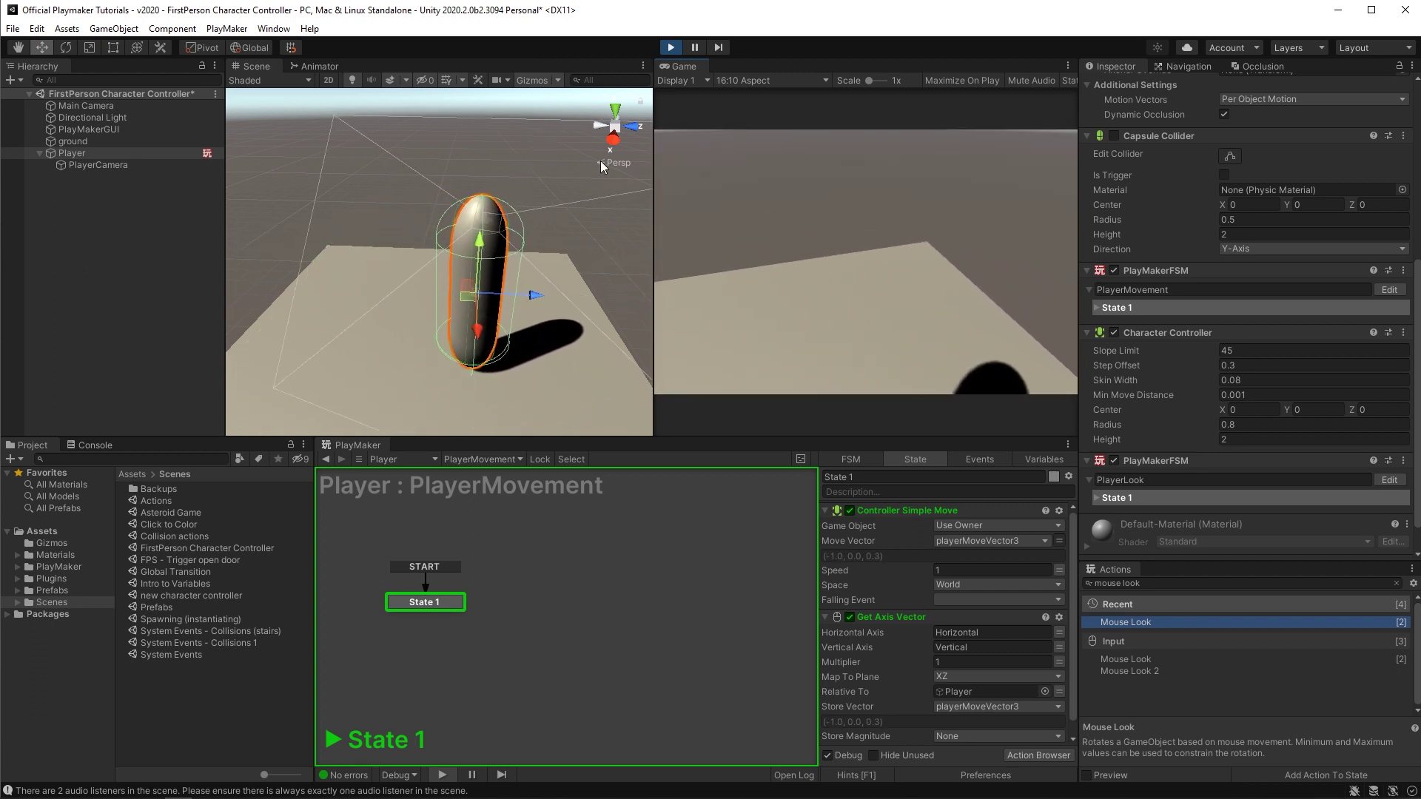
key("ctrl+p")
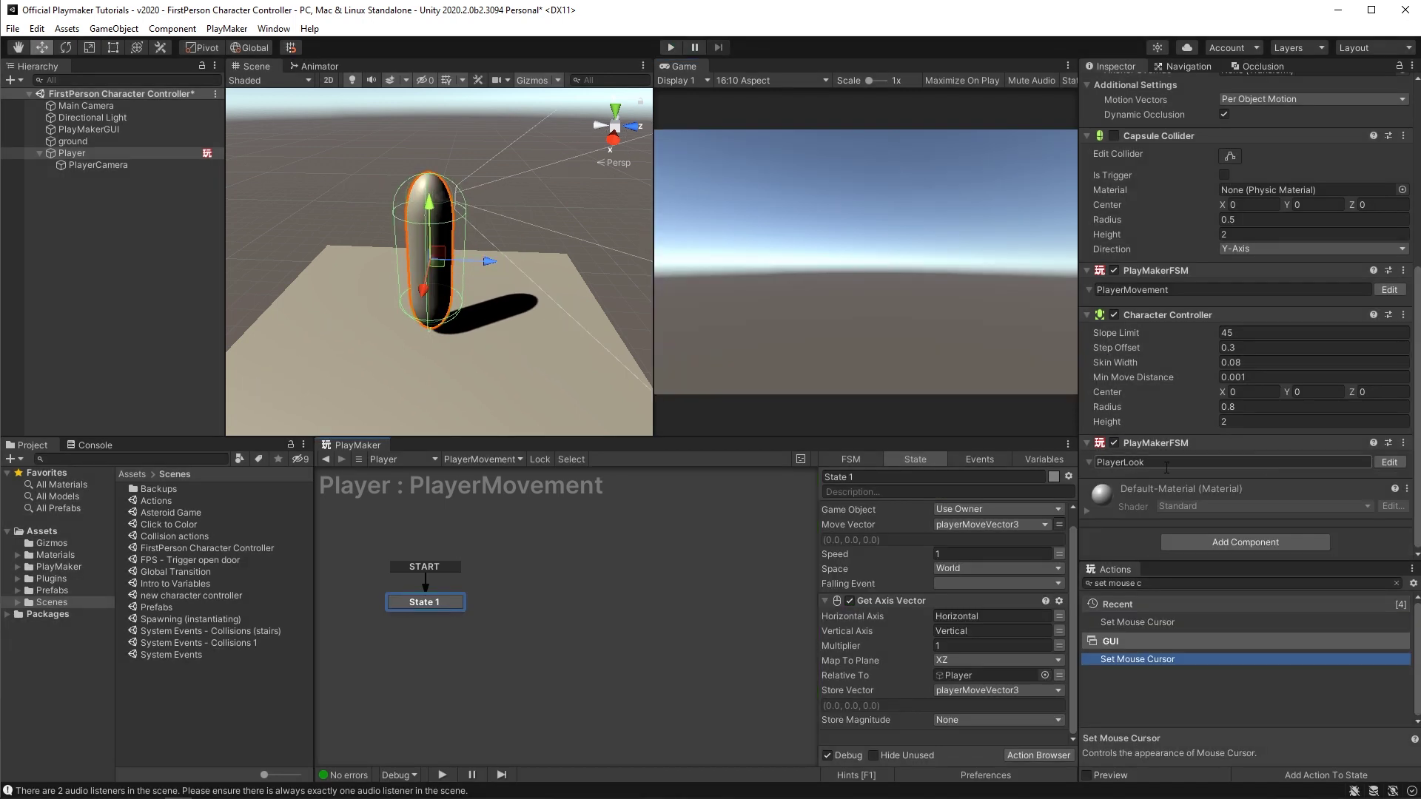
Step: In PlayerLook's State 1, add a Set Mouse Cursor action with Hide Cursor and Lock Cursor ticked
left_click(1390, 462)
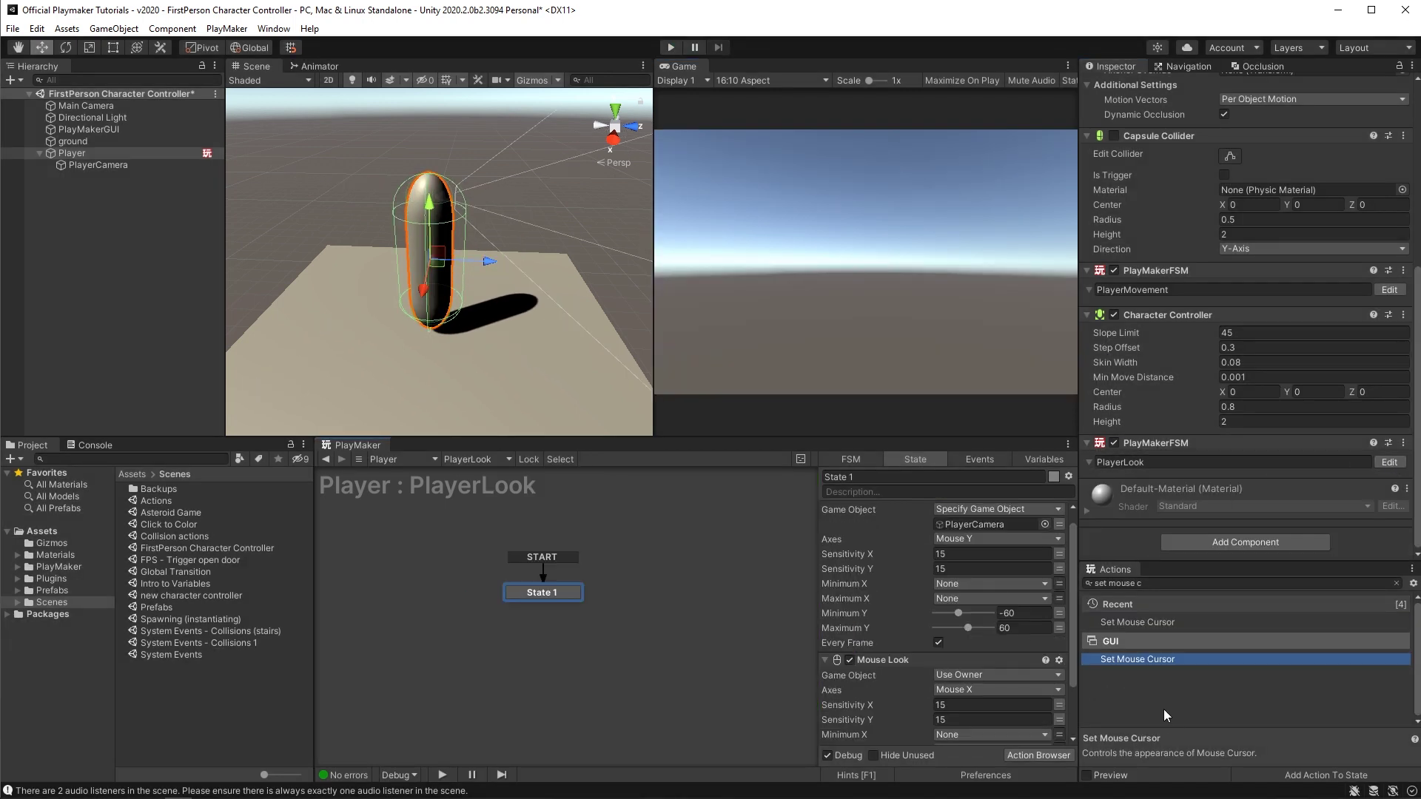
left_click(1142, 661)
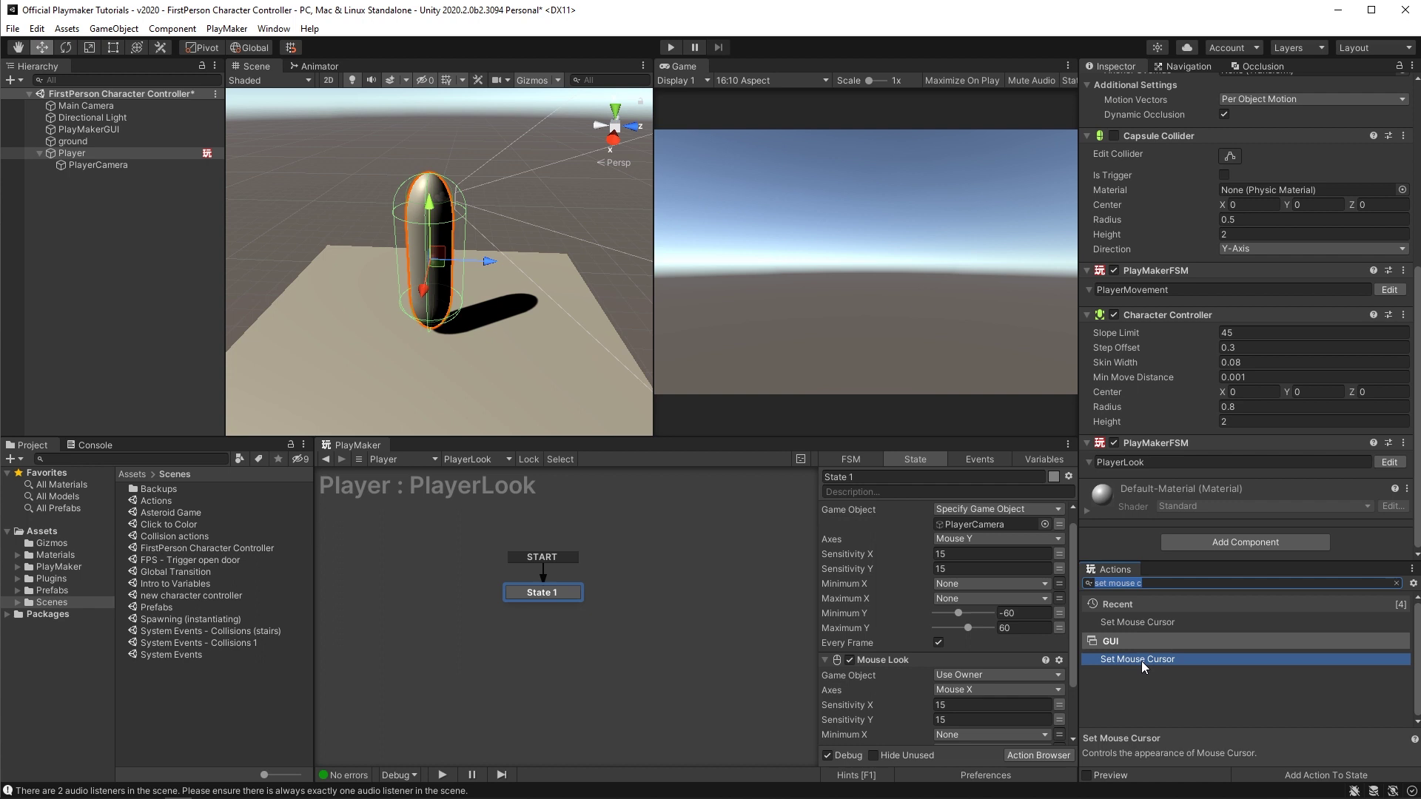
double_click(1141, 661)
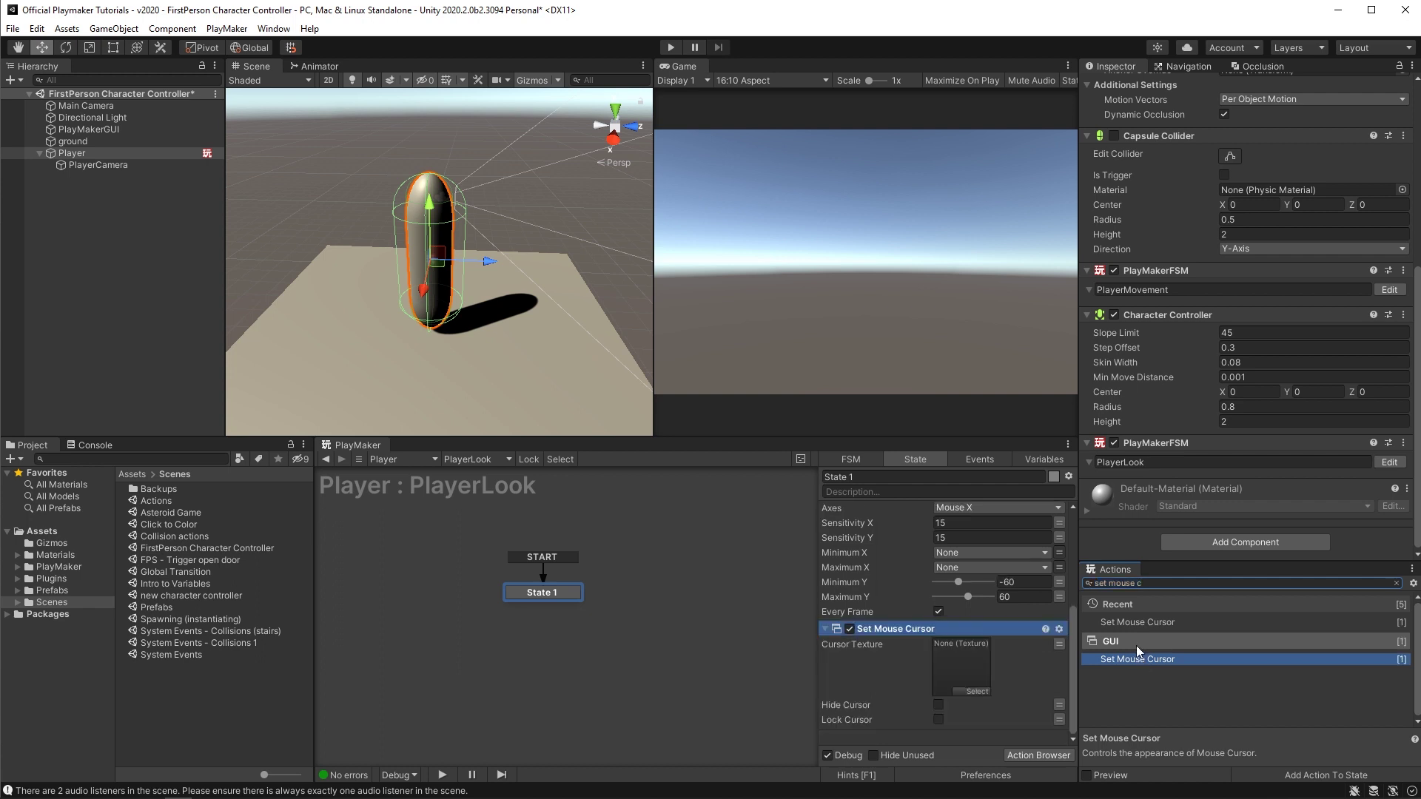
left_click(939, 706)
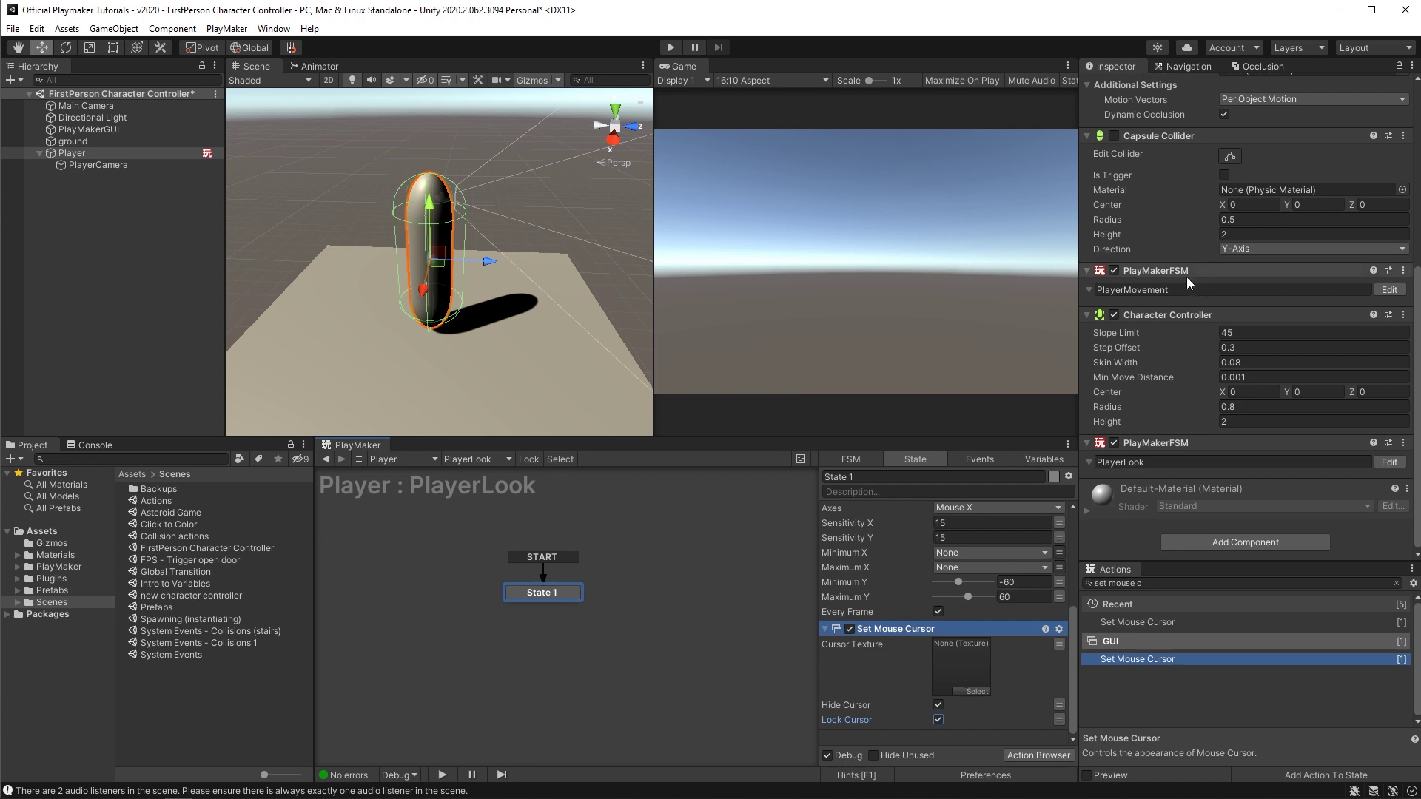
Step: Switch PlayerMovement's Controller Simple Move Speed to a new variable named playerSpeed
left_click(1390, 290)
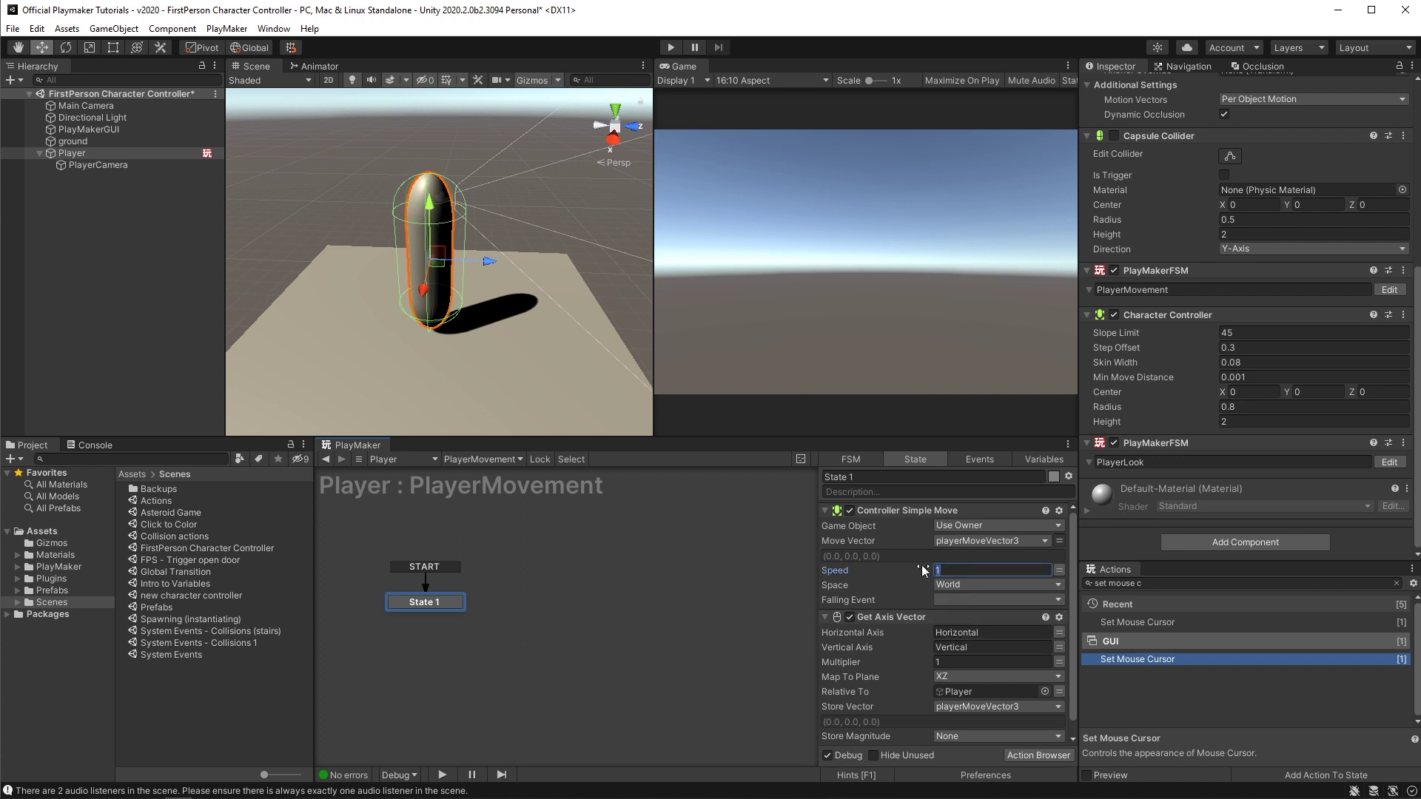
type("5")
left_click(1061, 570)
left_click(1042, 570)
left_click(1004, 608)
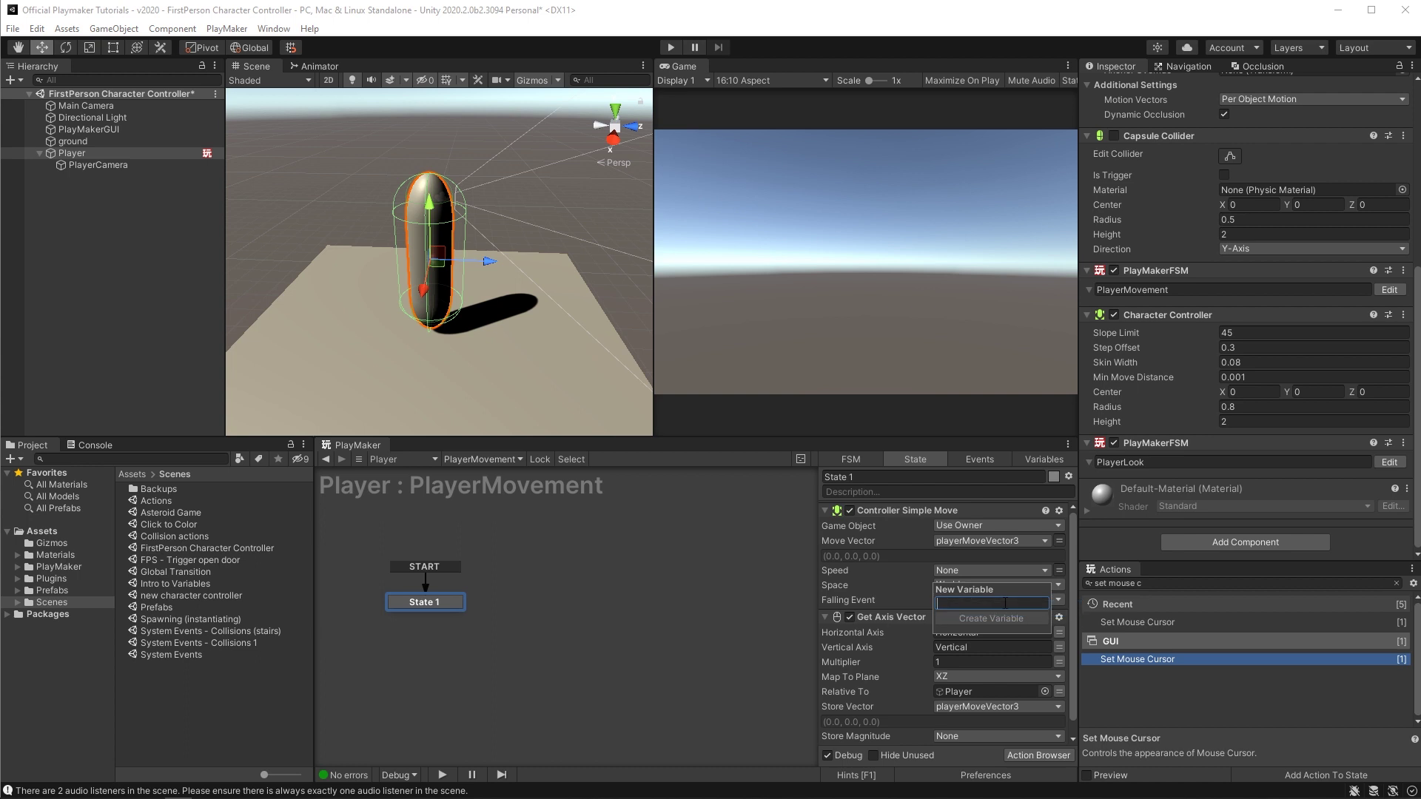
type("playerSpeed")
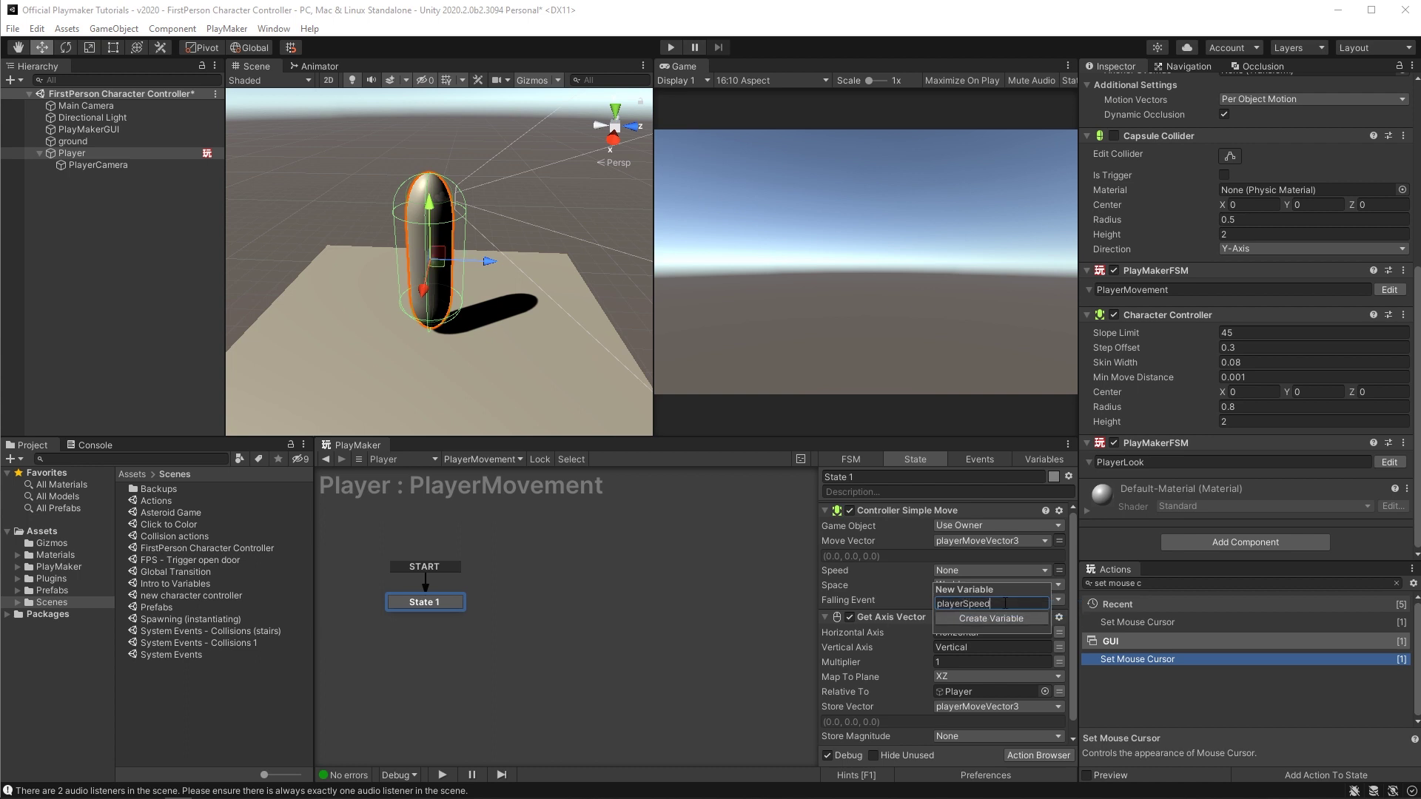
key("Return")
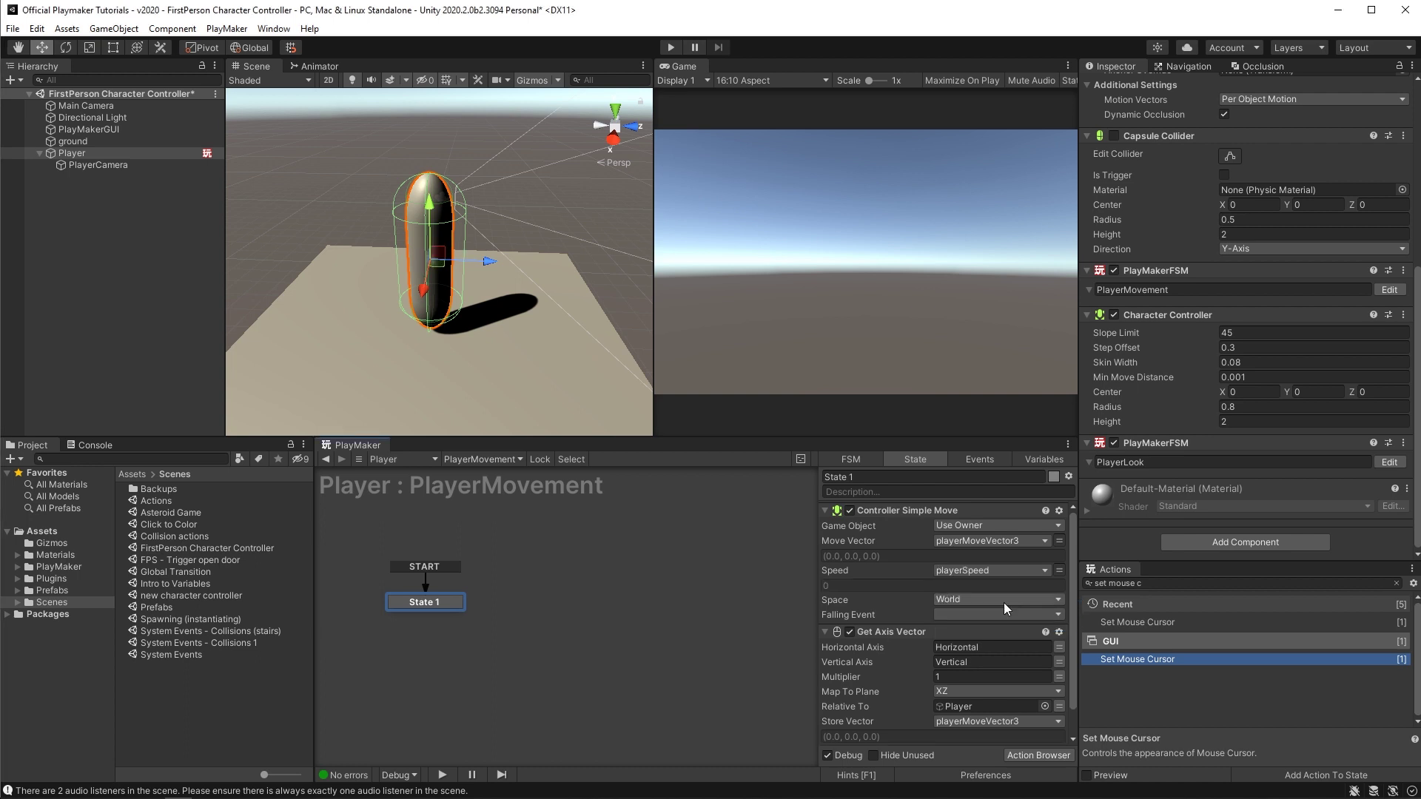
Step: In the Variables list, set playerSpeed's value to 5, then change it to 999999
left_click(1027, 459)
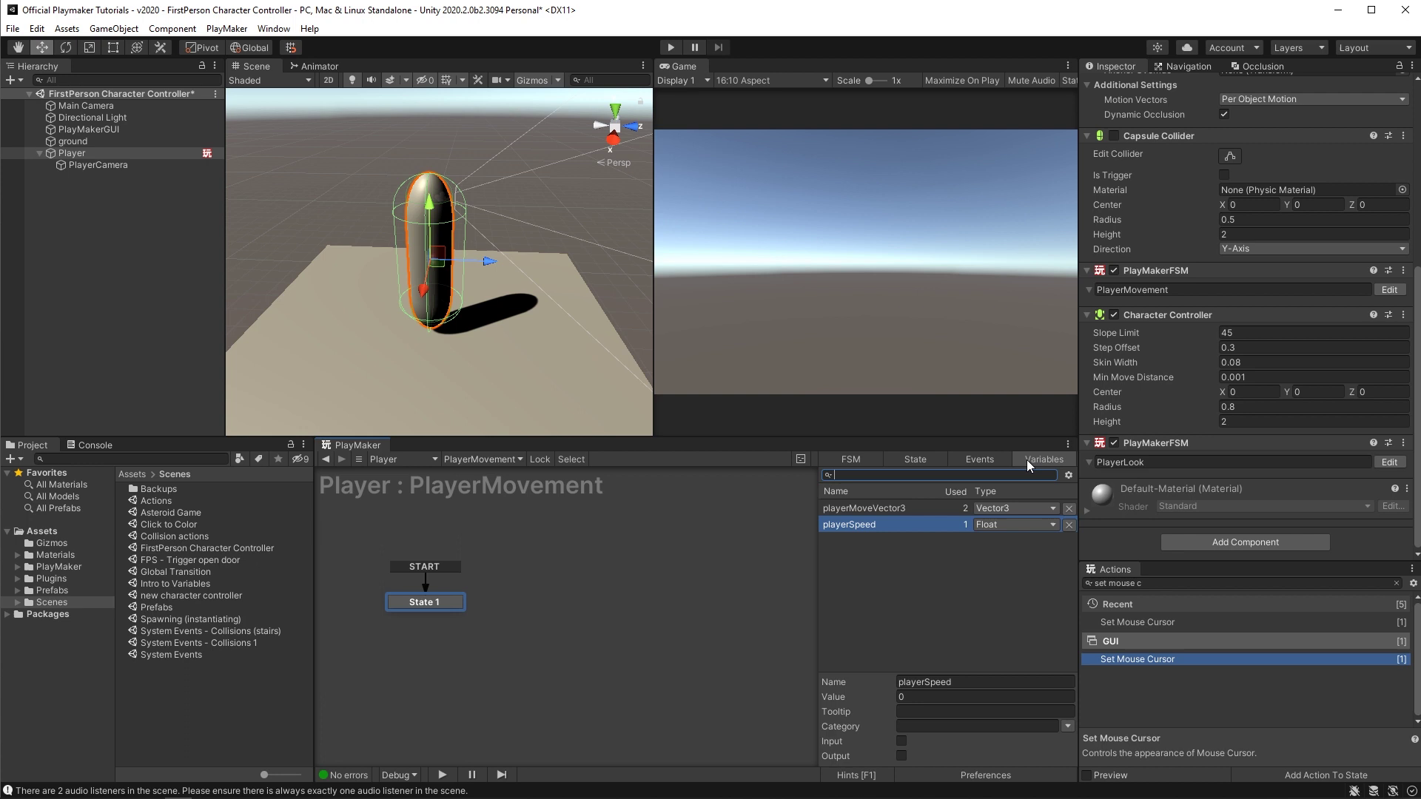
left_click(868, 526)
left_click(924, 696)
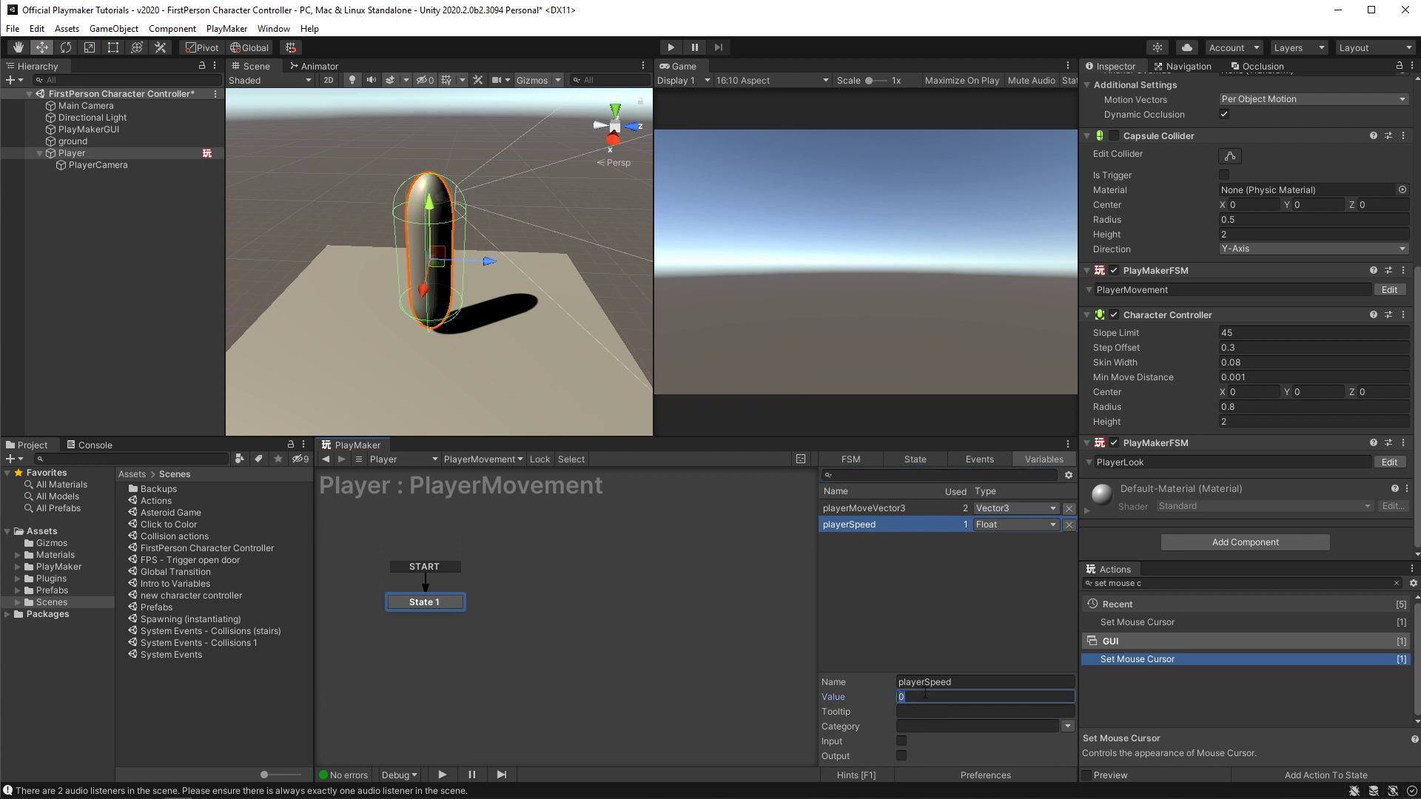
type("5")
key("Return")
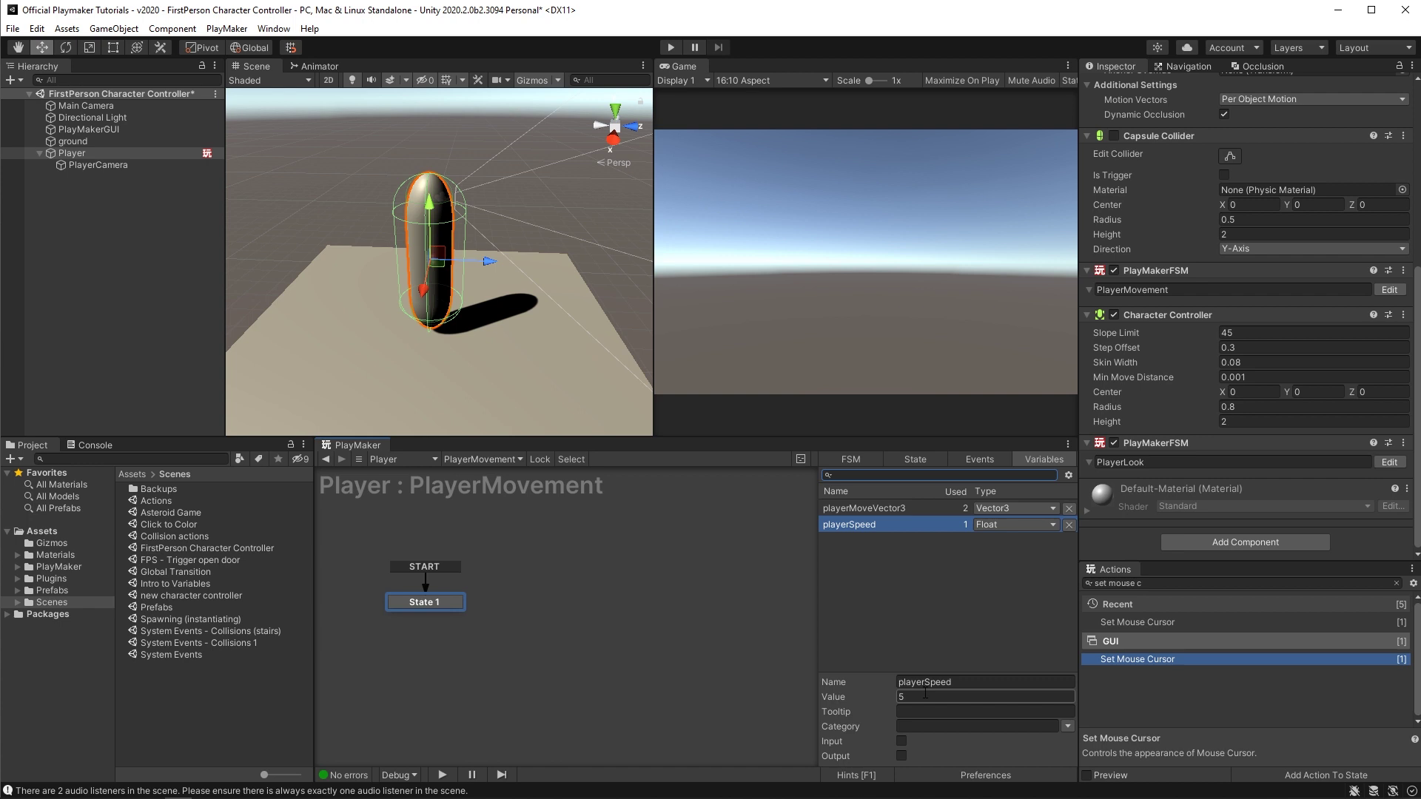
left_click(925, 699)
type("999999")
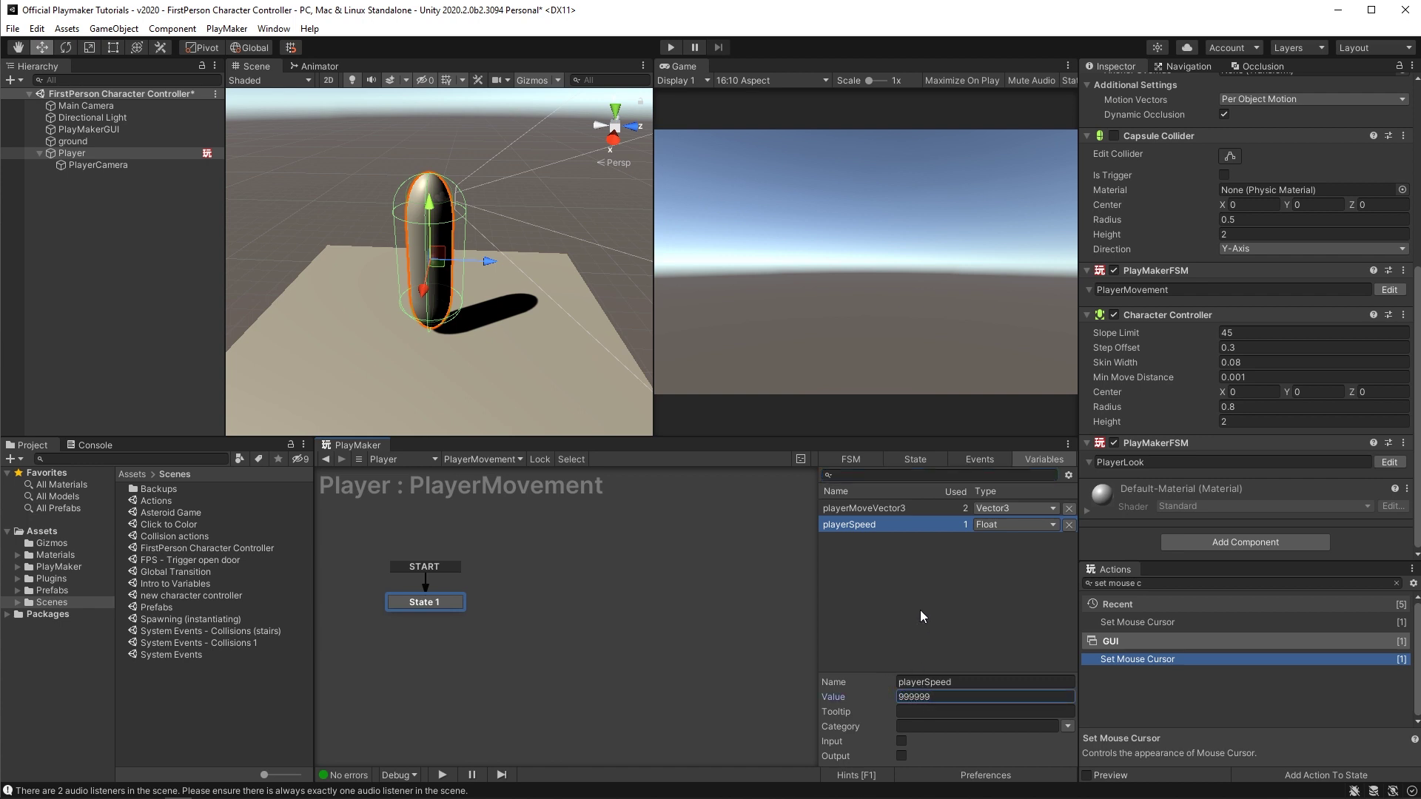
Step: Play-test the game at the 999999 speed, then scroll to PlayerLook's Mouse Look actions
left_click(671, 48)
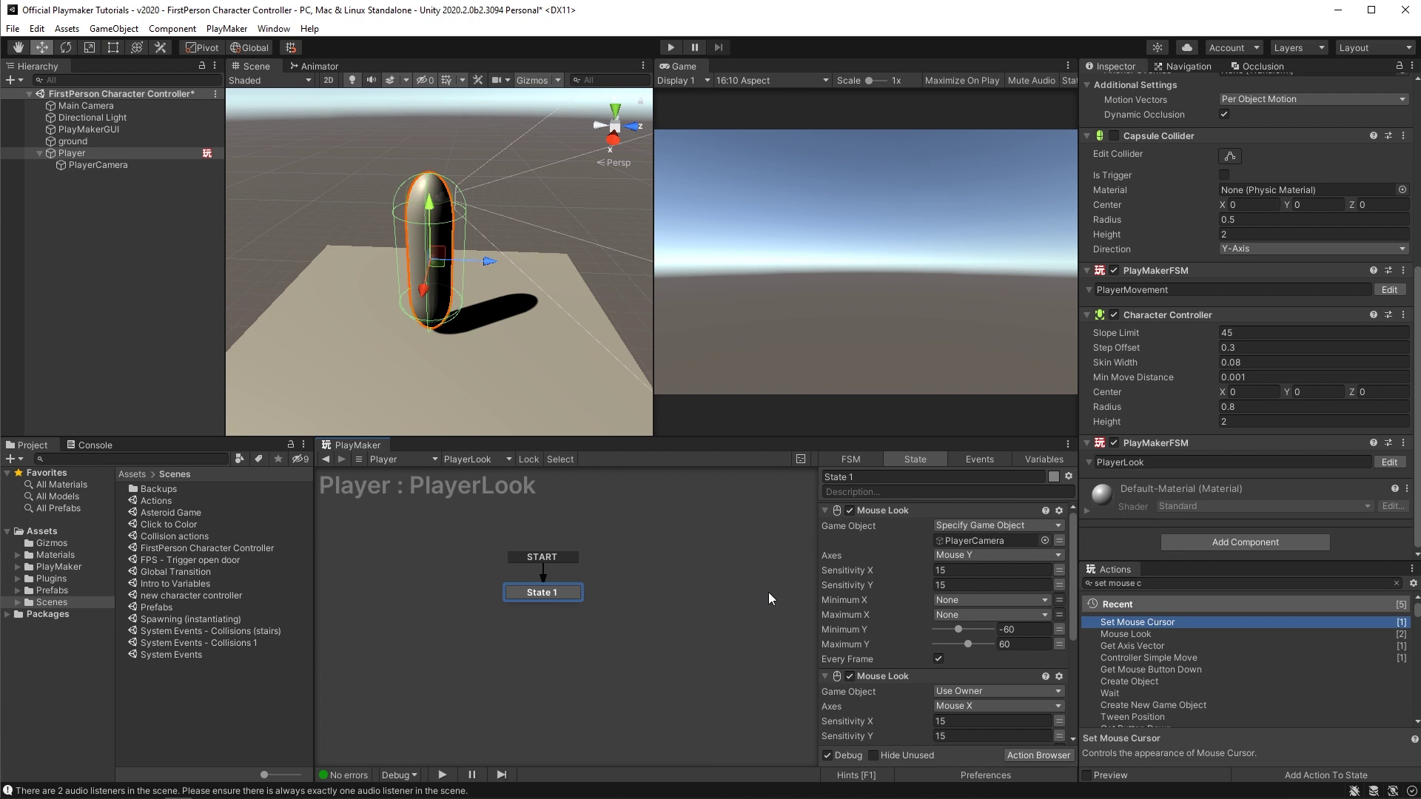
scroll(890, 624, "down", 3)
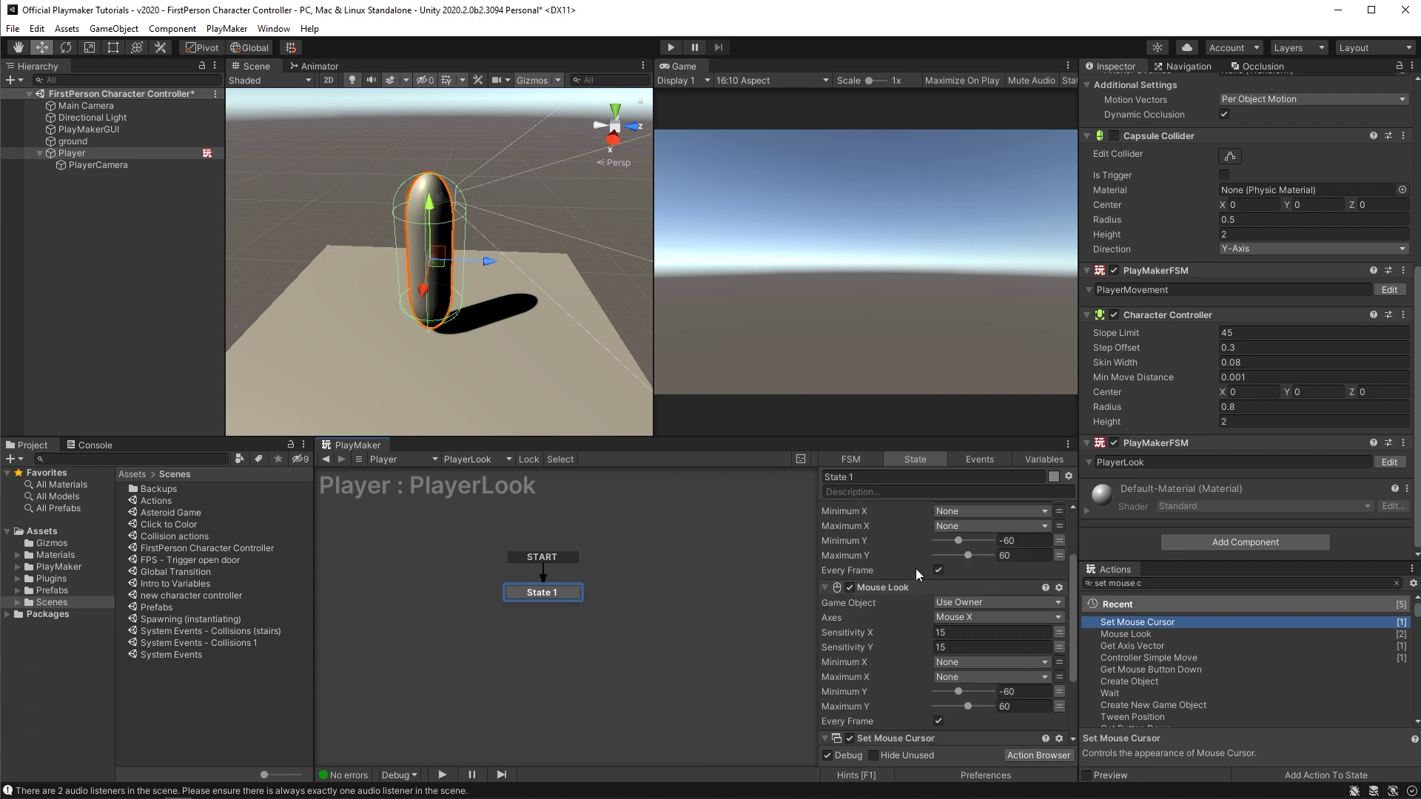
scroll(856, 620, "down", 5)
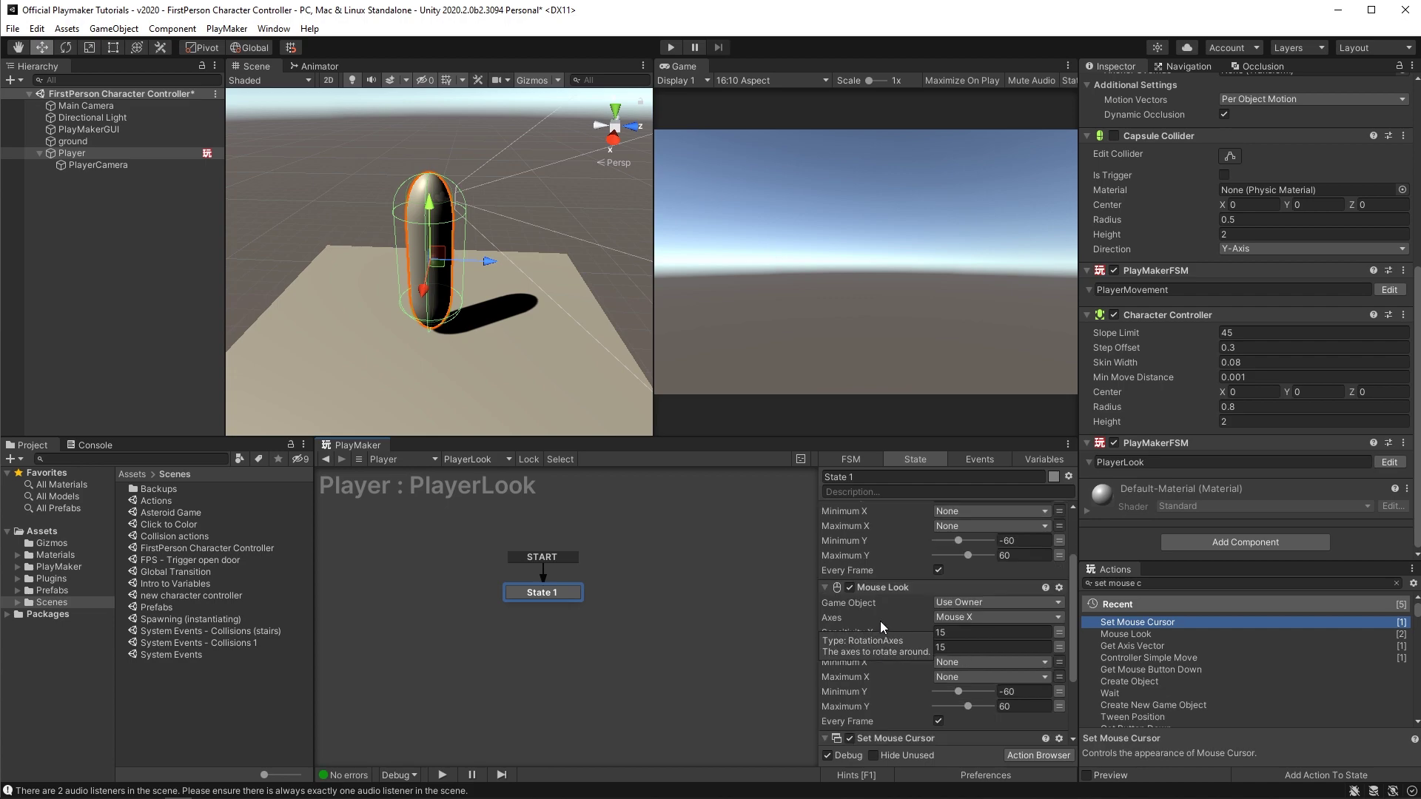